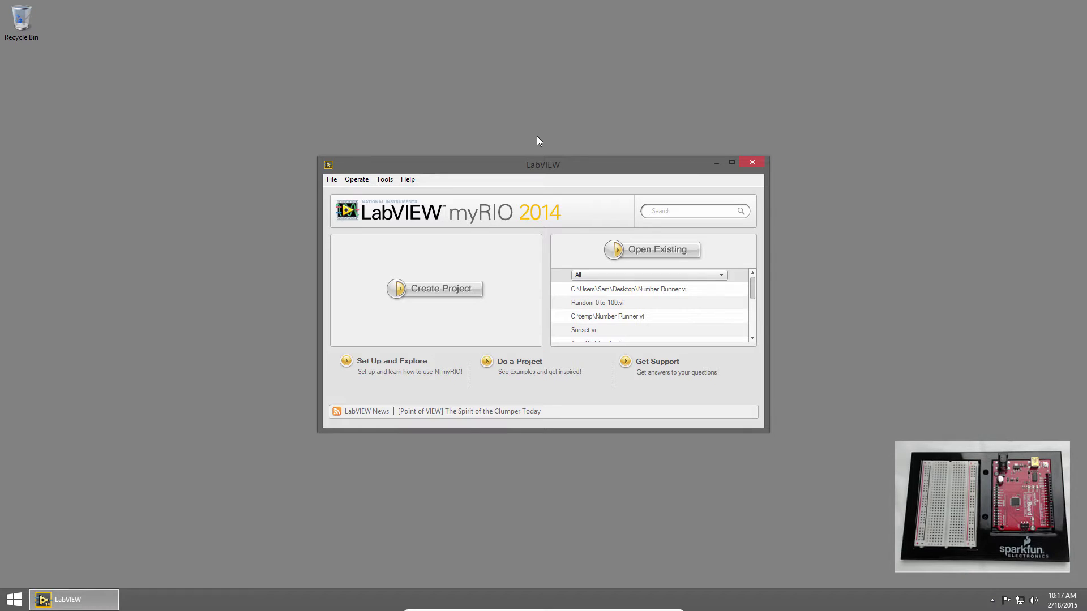
Open labviewmakerhub.com/doku.php?id=libraries:linx in Chrome and follow Download Now to NI's LINX - LVH page.
left_click(537, 136)
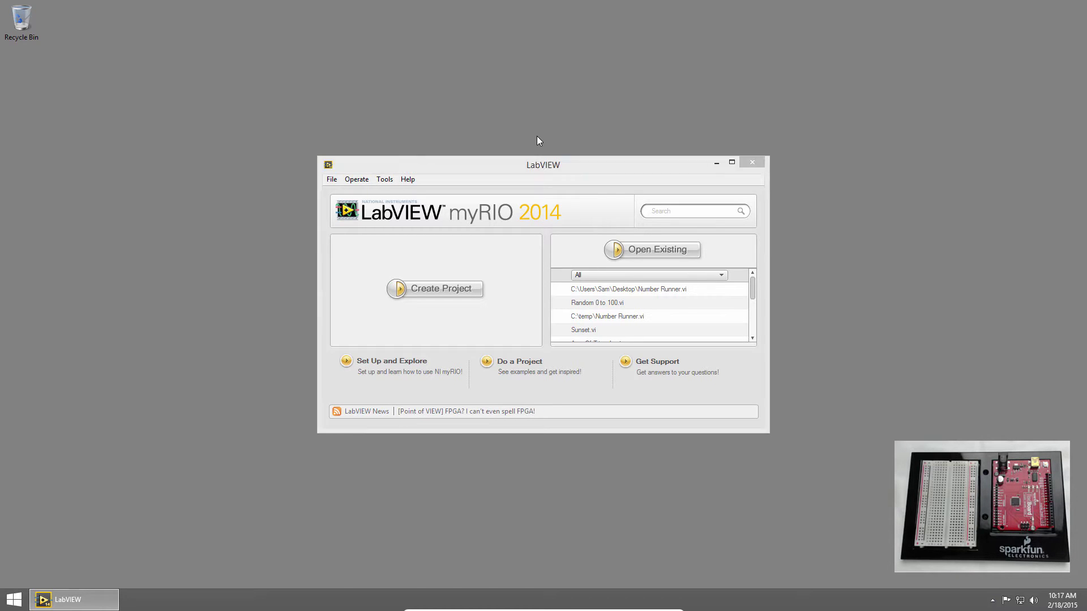
key("super")
left_click(198, 222)
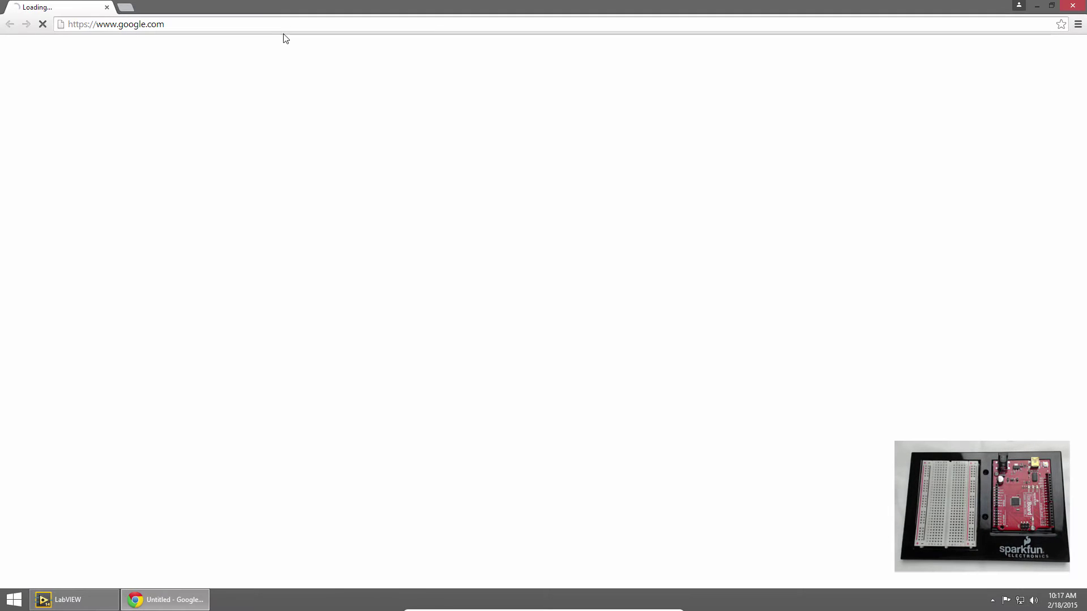
left_click(285, 23)
key("BackSpace")
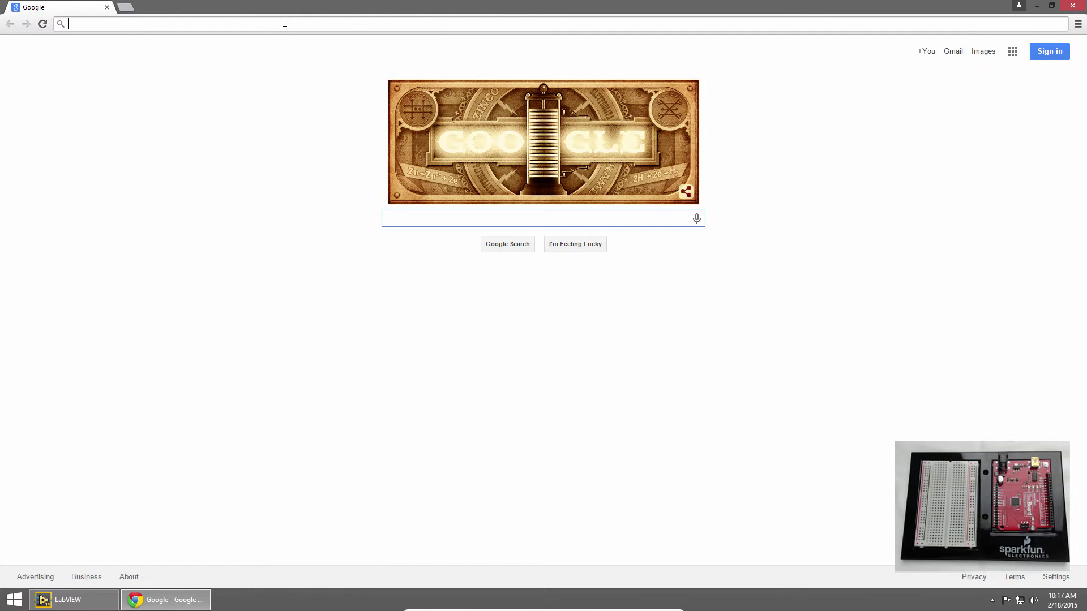
type("labviewm")
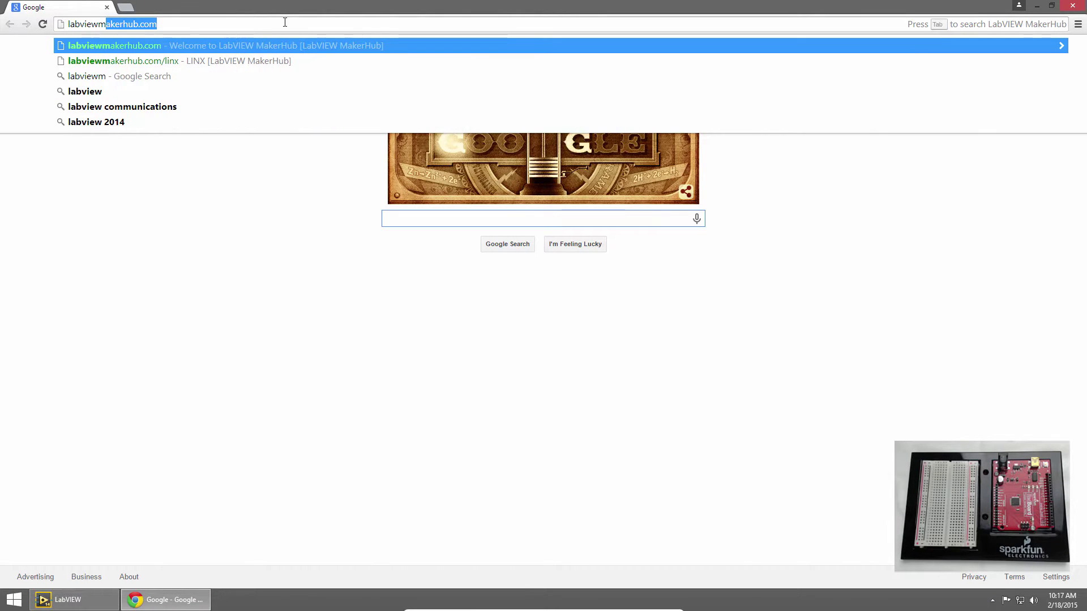
type("akerhub.com/doku.php?id=")
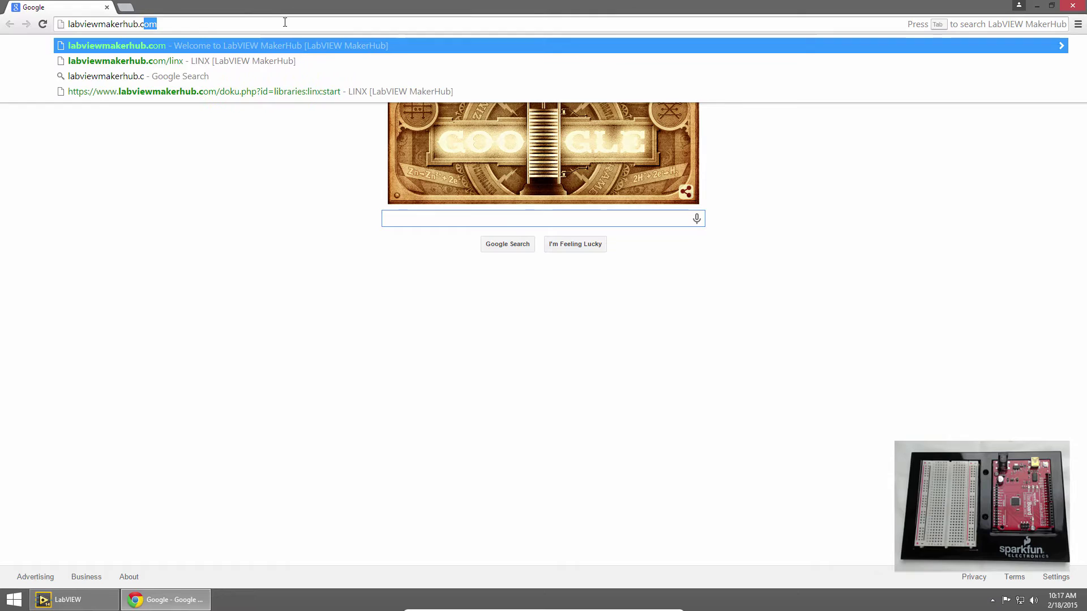
type("libraries:linx")
key("Return")
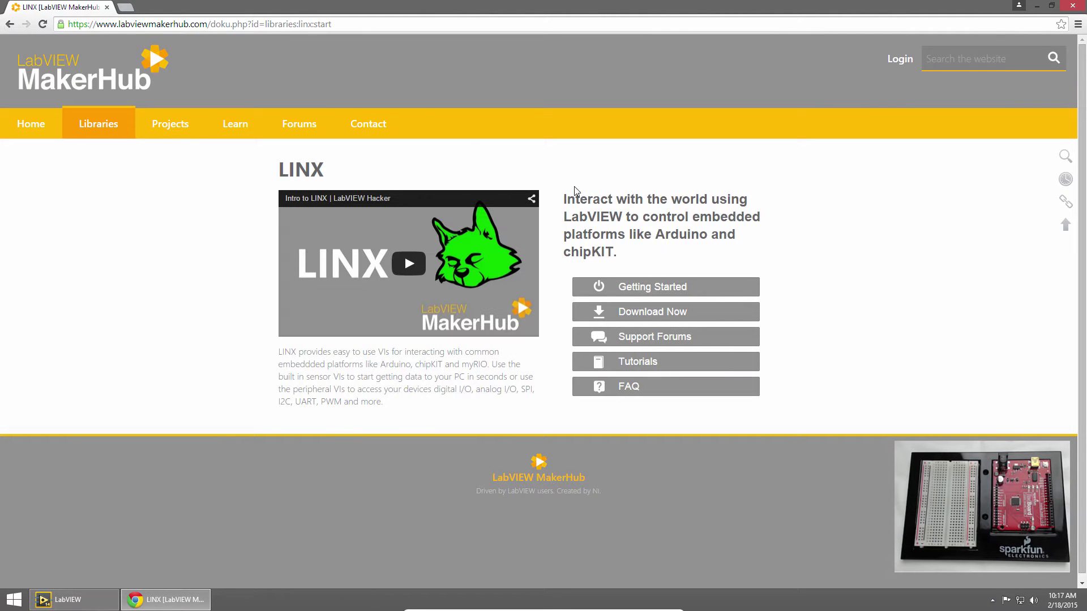
left_click(653, 319)
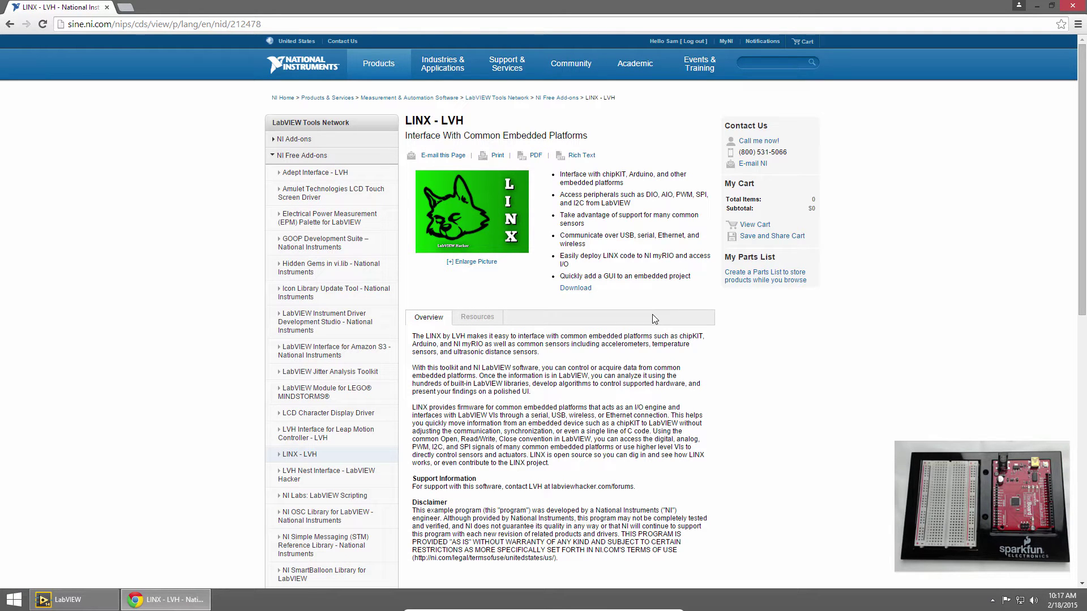
left_click(578, 289)
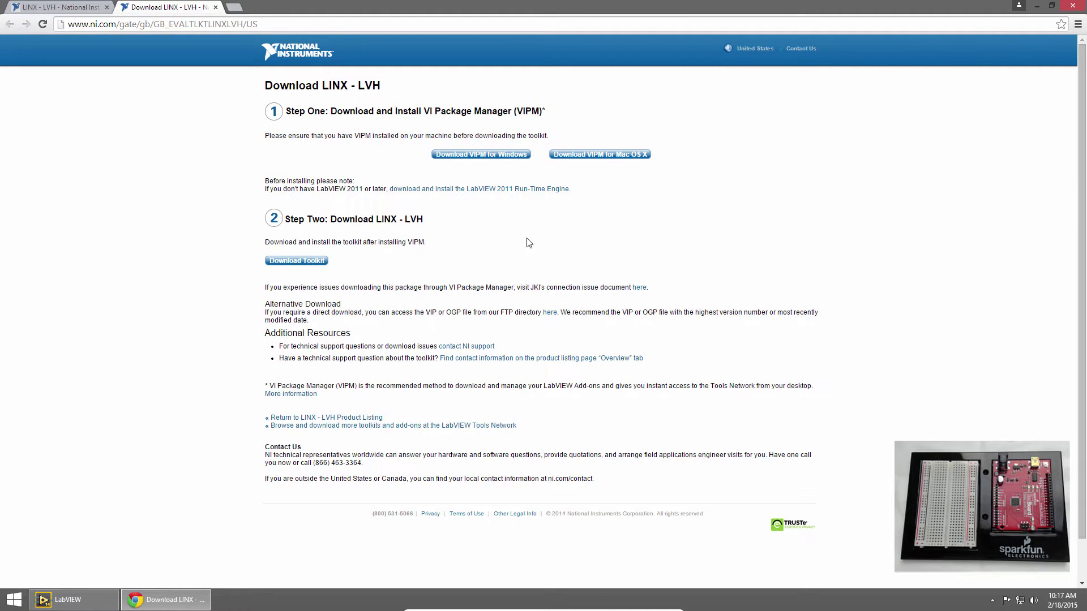
Download vipm-windows.exe for Windows and run it from Chrome's download shelf.
left_click(484, 155)
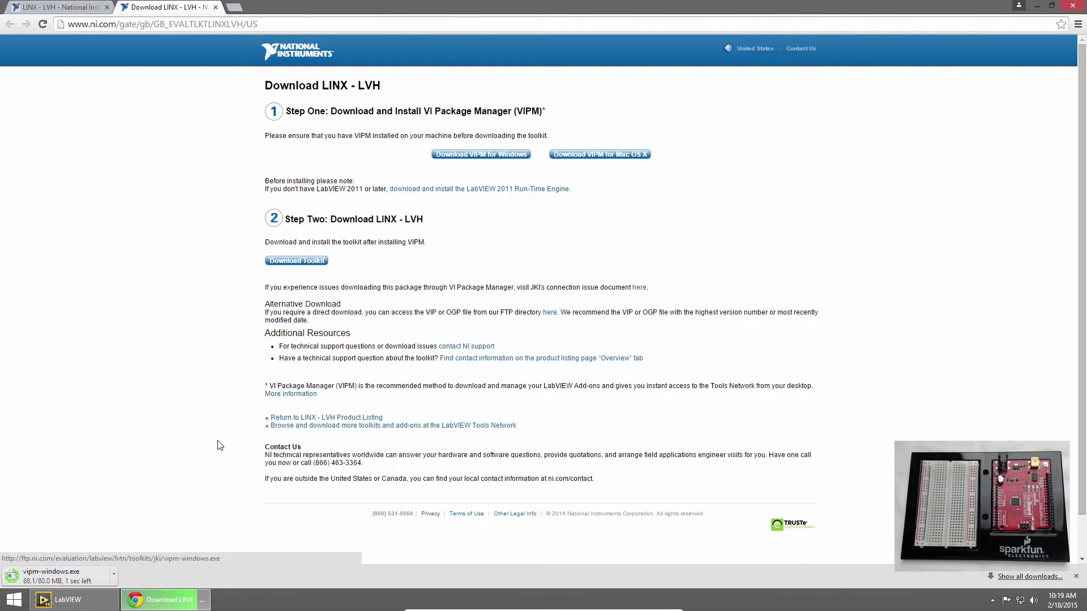
left_click(82, 575)
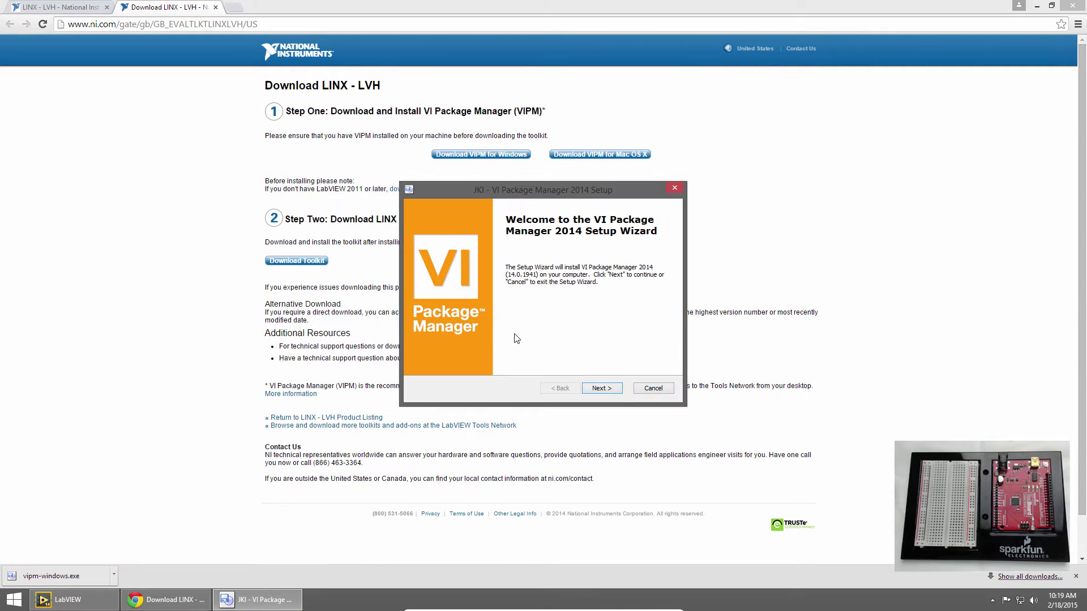
Accept the license, keep the default folder and desktop shortcut, install, and finish without launching VIPM.
left_click(601, 390)
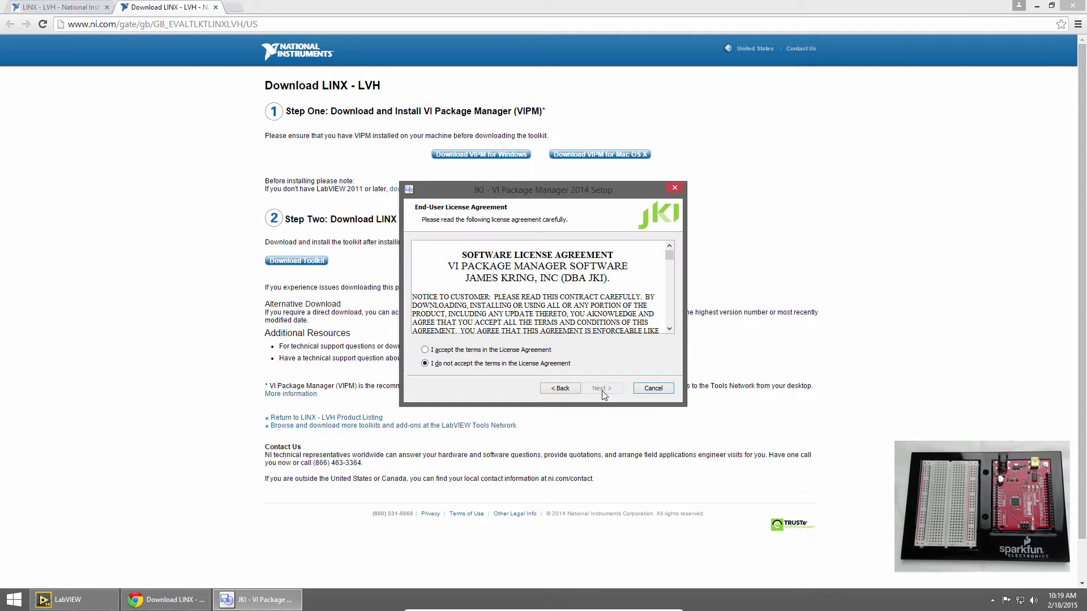
left_click(499, 351)
left_click(601, 389)
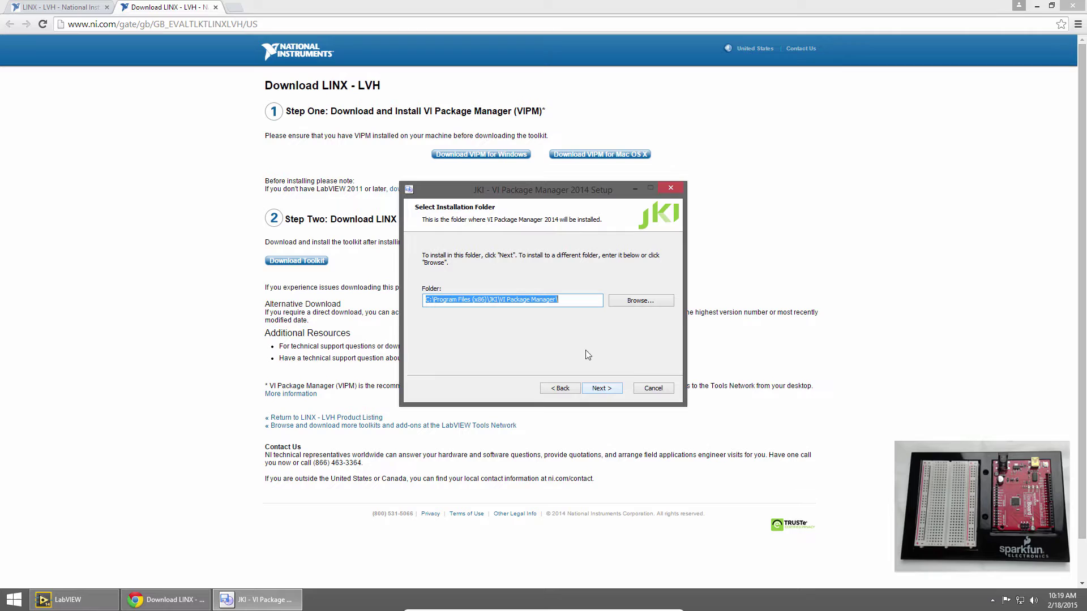
left_click(602, 390)
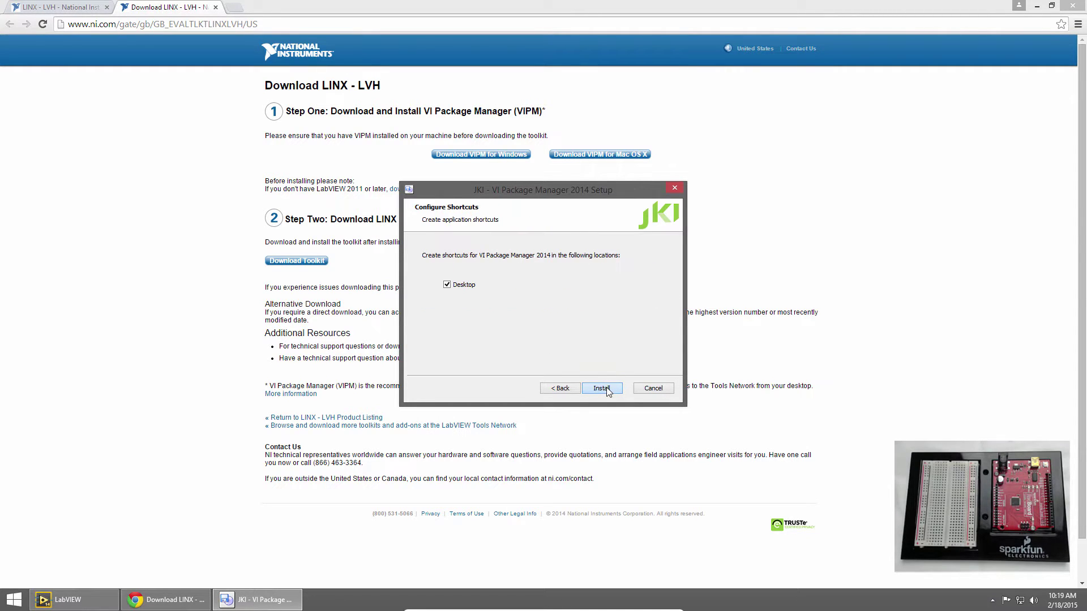
left_click(604, 389)
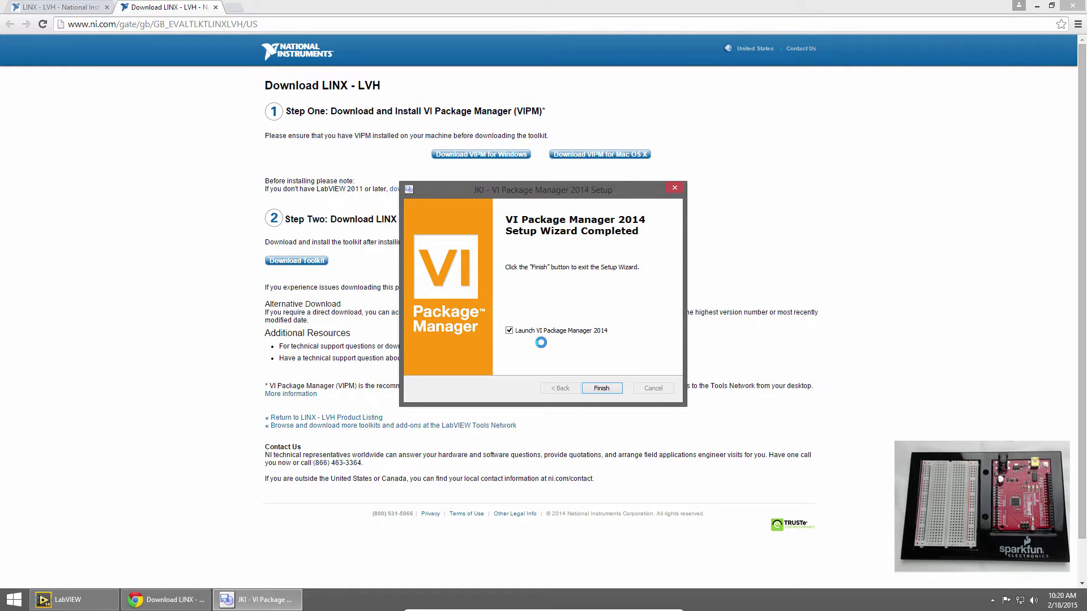
left_click(509, 331)
left_click(601, 389)
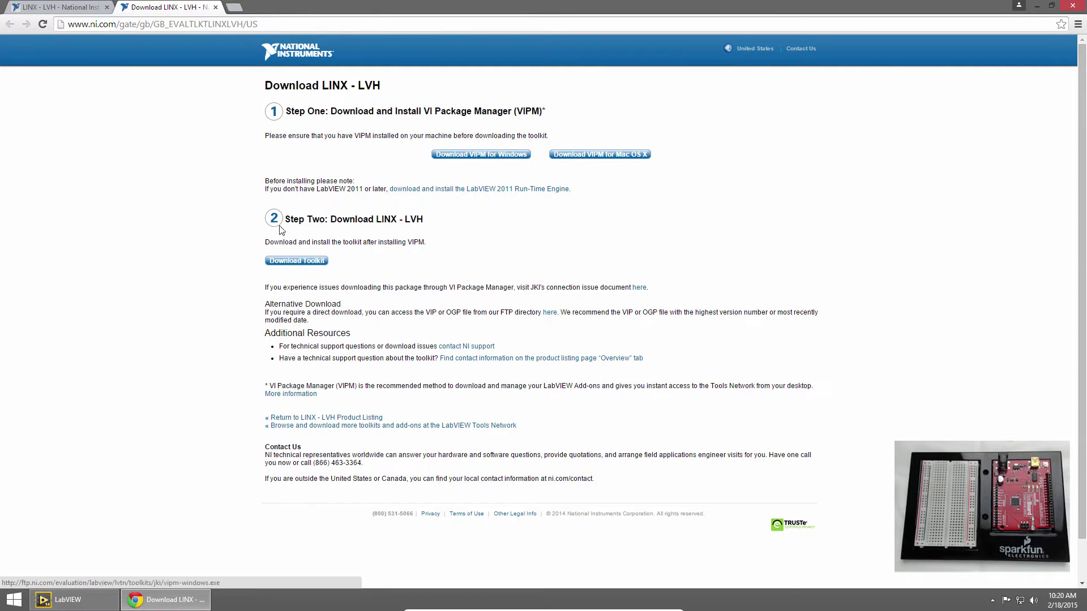
Request the LINX toolkit and let Chrome hand the vipm://lvh_linx link to JKI VIPM.
left_click(299, 262)
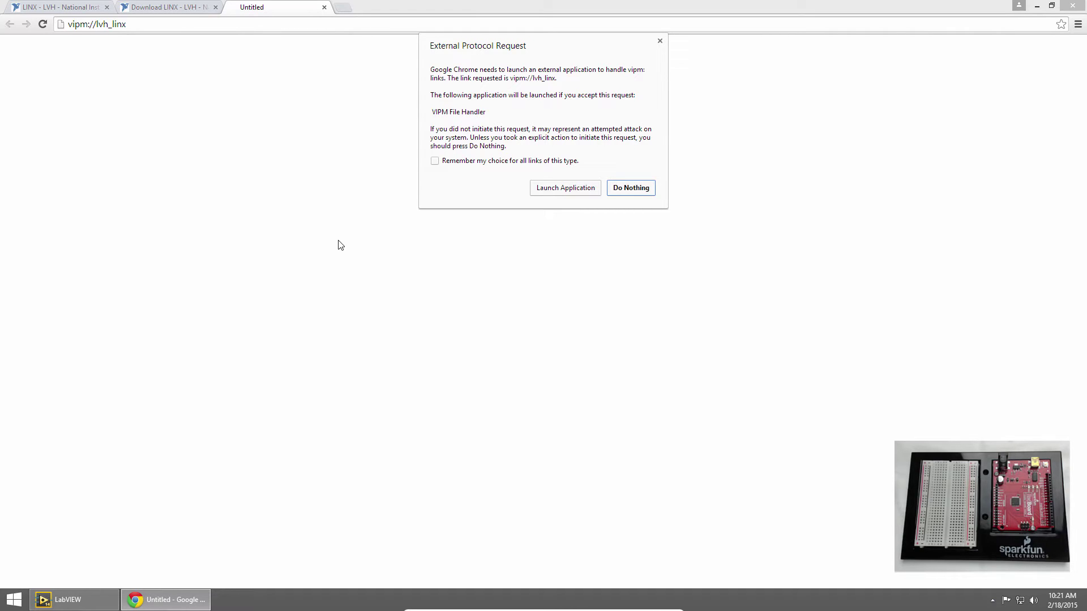
left_click(572, 190)
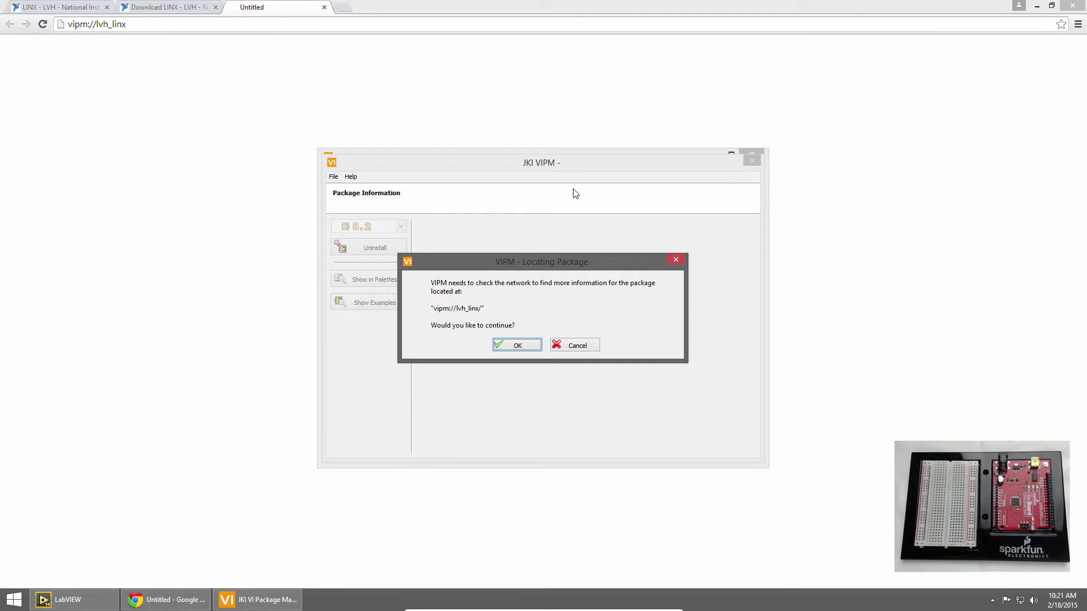
Let VIPM locate the package online, keep LabVIEW 2014 as target, and install LVH - LINX.
left_click(517, 345)
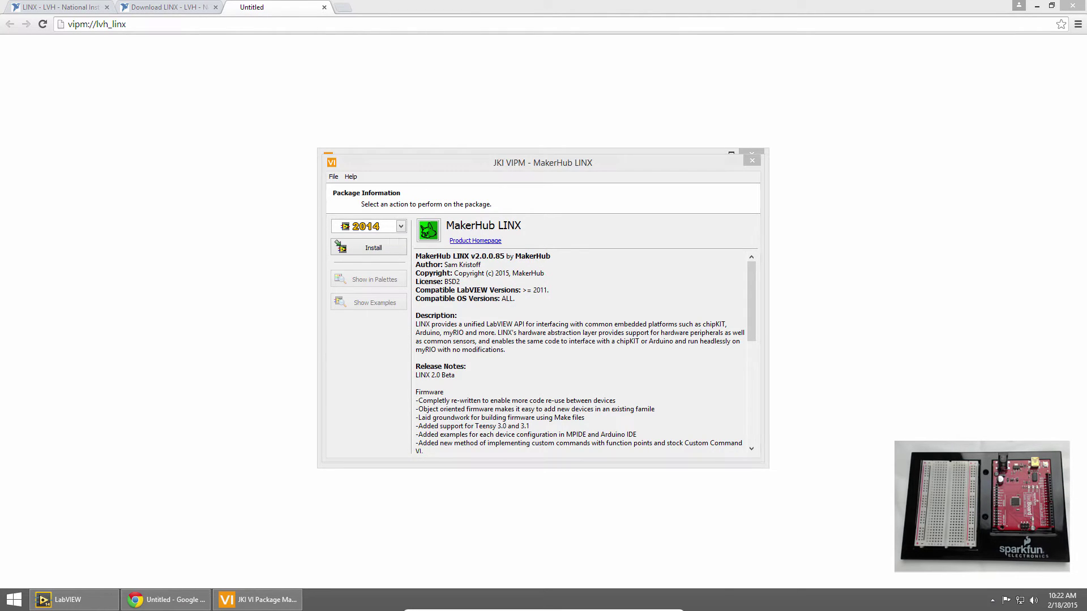
left_click(401, 226)
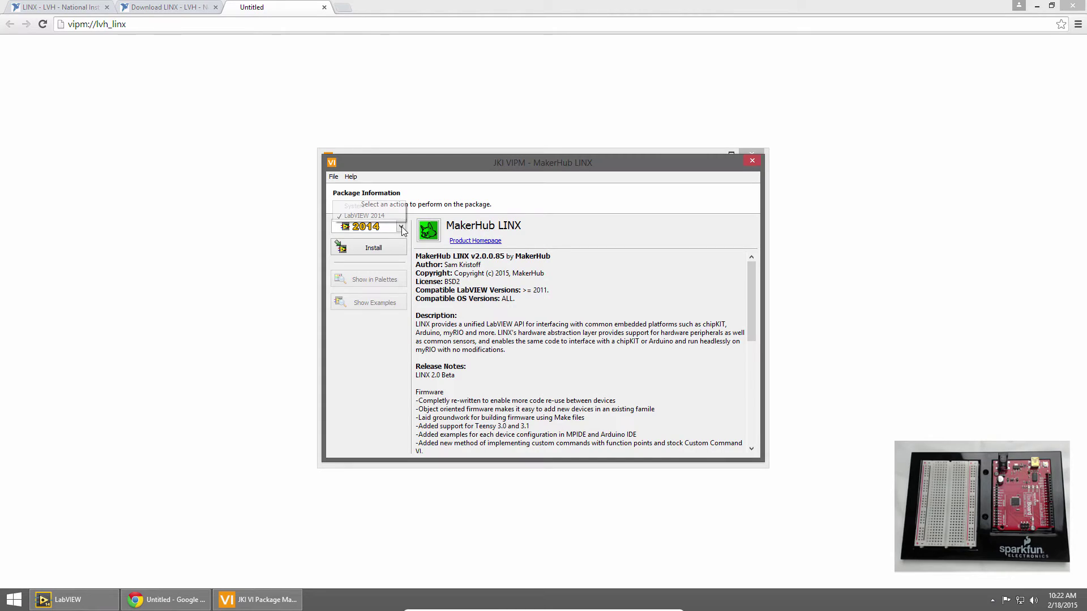
left_click(402, 226)
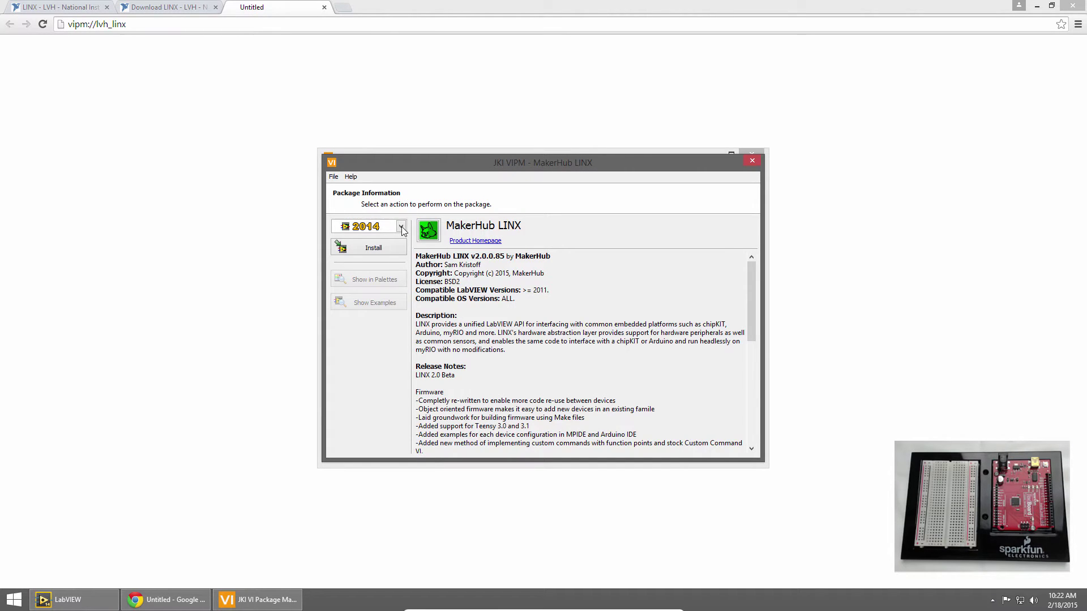
left_click(385, 251)
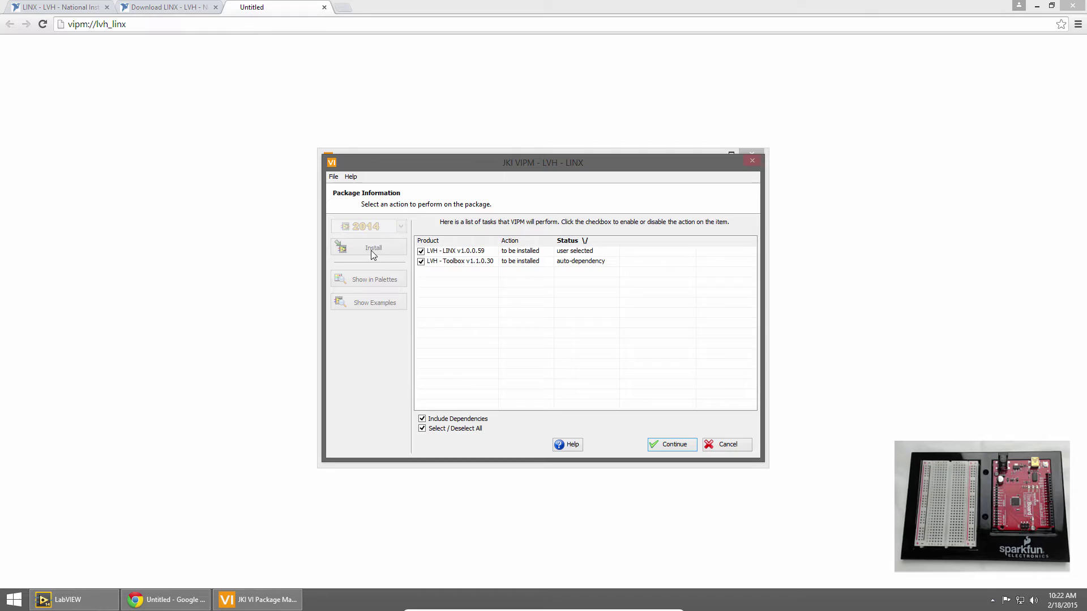
Review LVH - LINX and LVH - Toolbox, continue, agree to external downloads, and accept the Terms of Service.
left_click(448, 251)
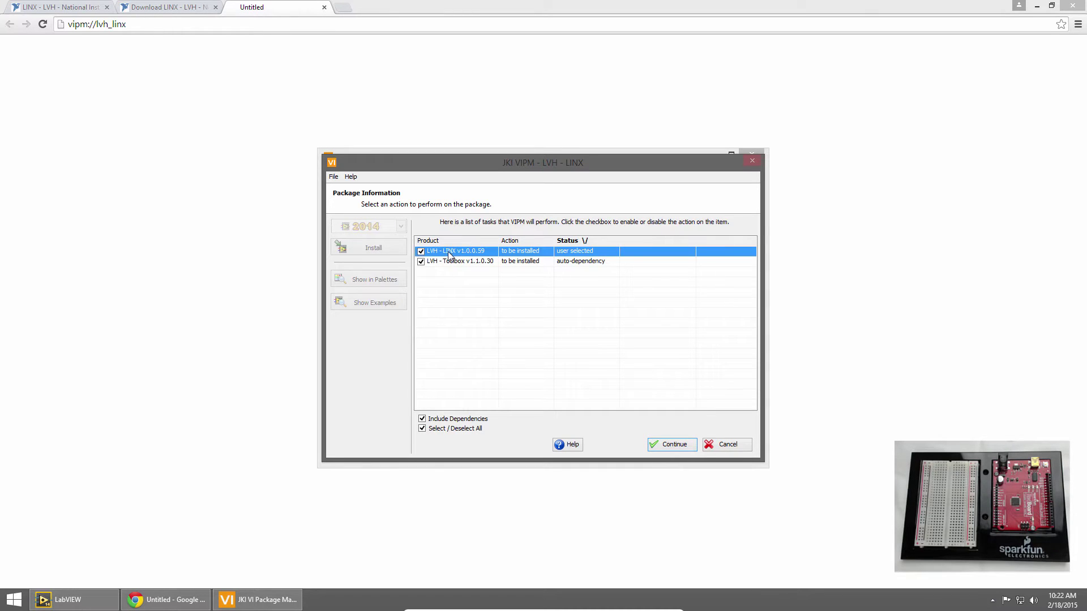
left_click(451, 263)
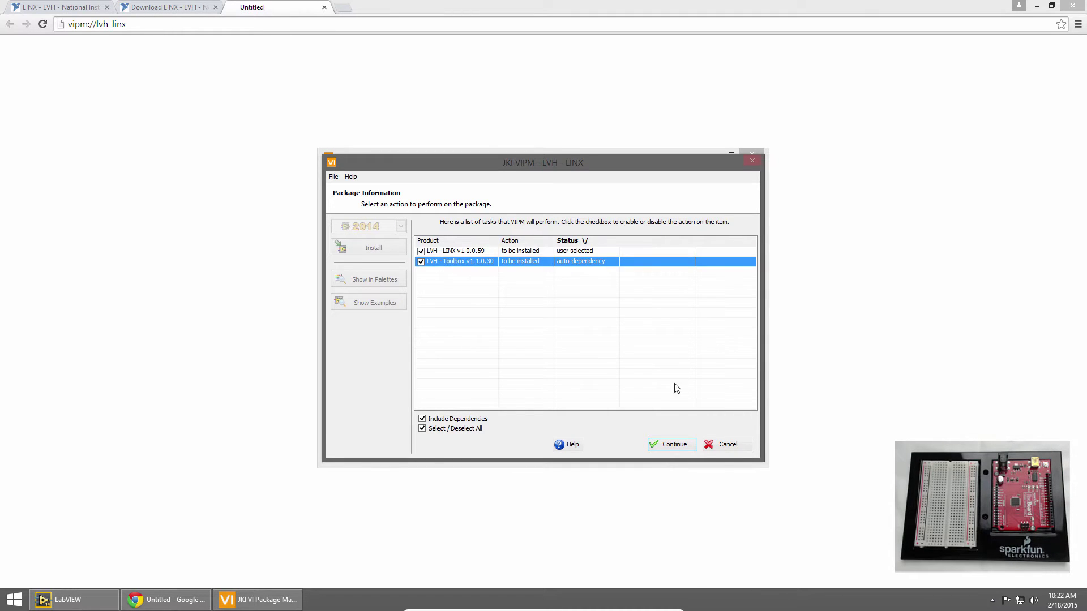
left_click(672, 445)
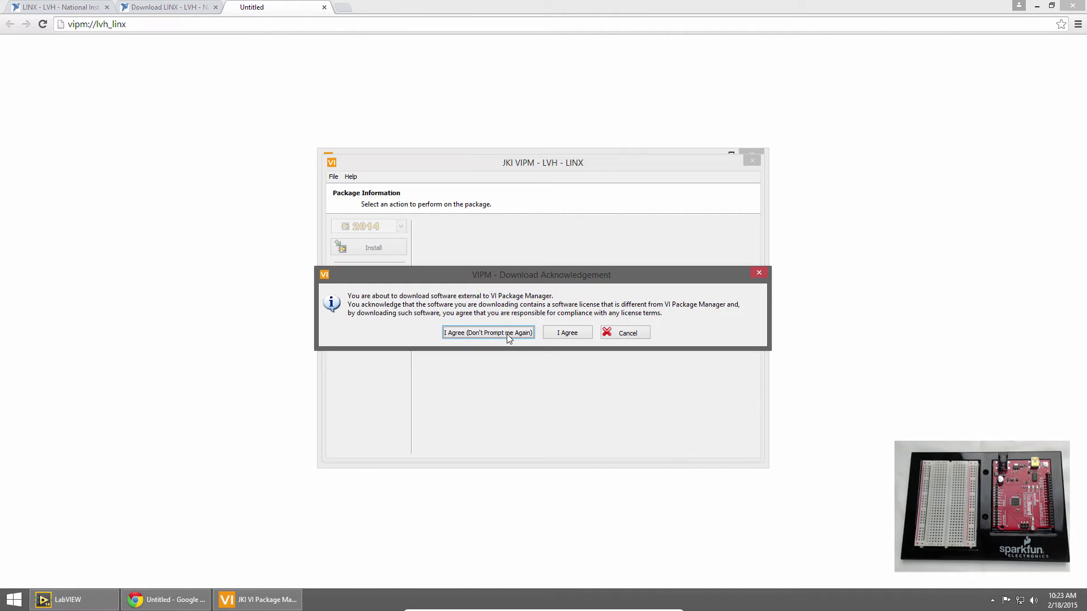
left_click(508, 334)
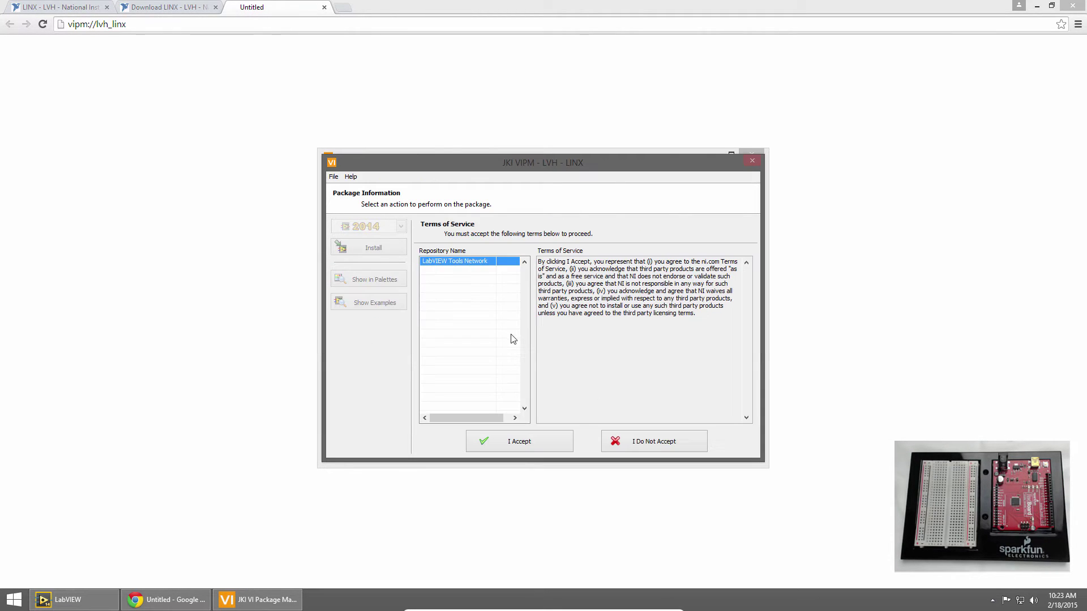
left_click(536, 444)
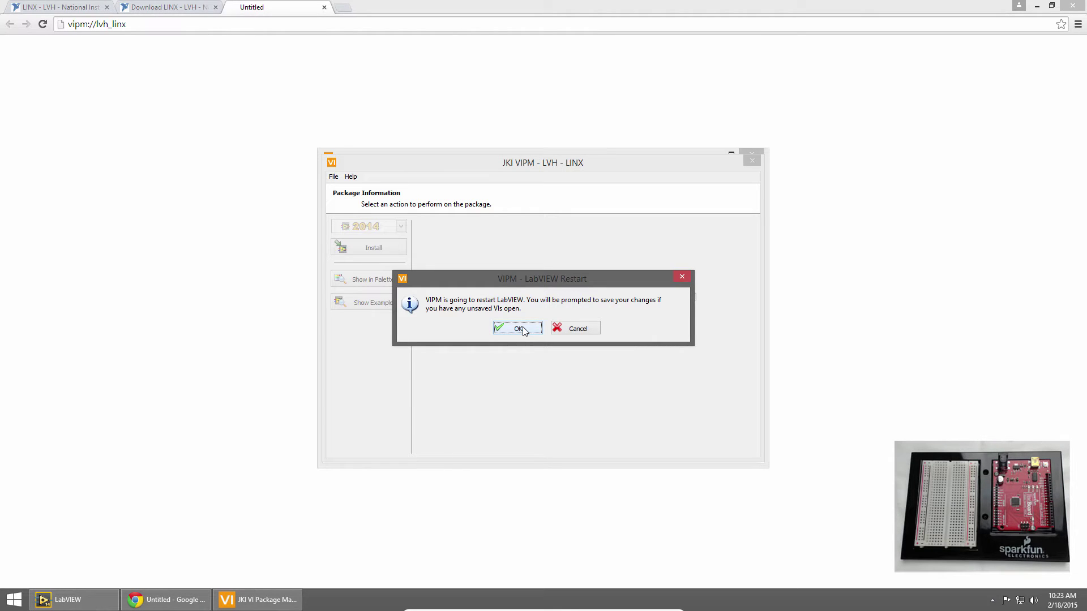
Allow the LabVIEW restart, grant firewall access including private networks, and accept the license to install.
left_click(521, 328)
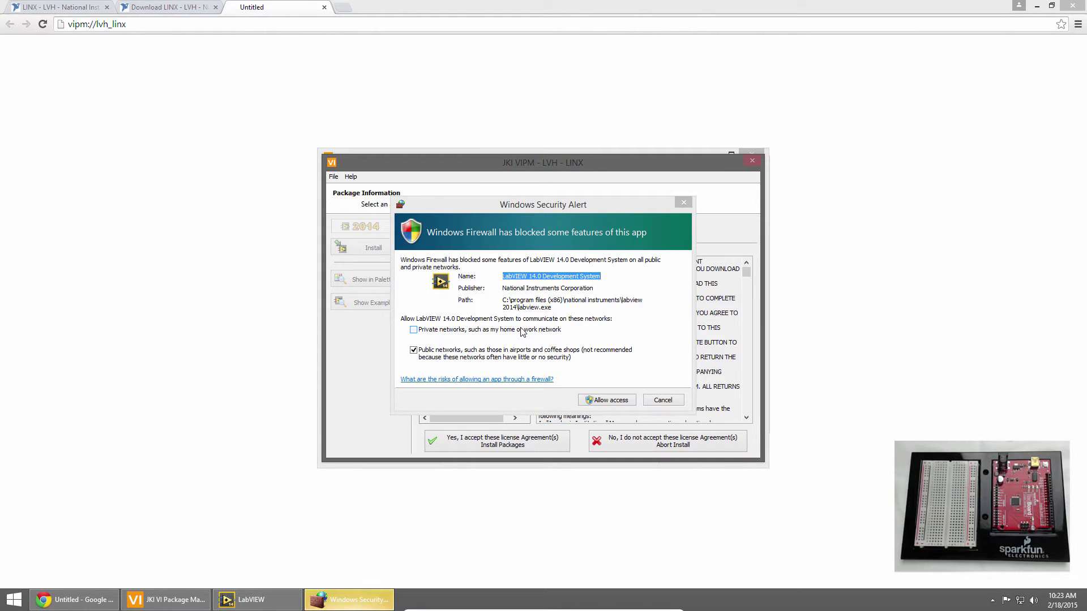
left_click(535, 336)
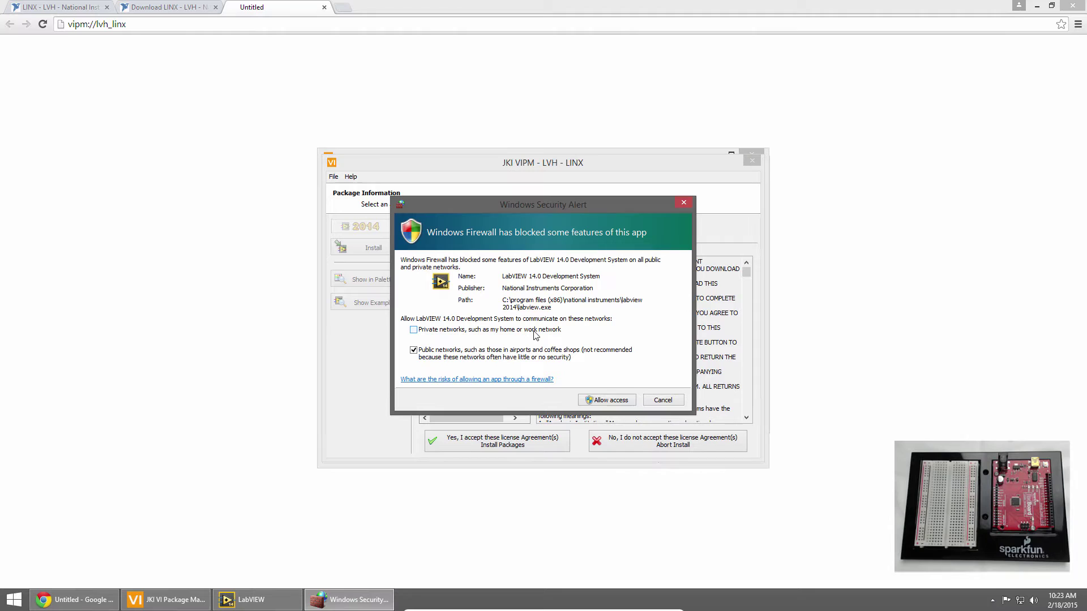
left_click(598, 400)
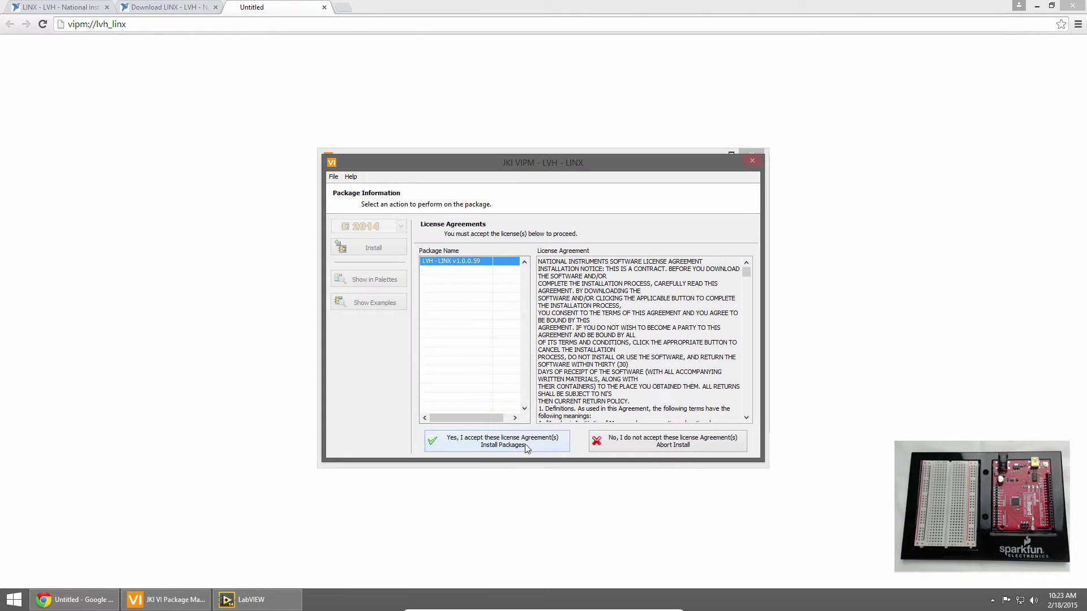
left_click(526, 445)
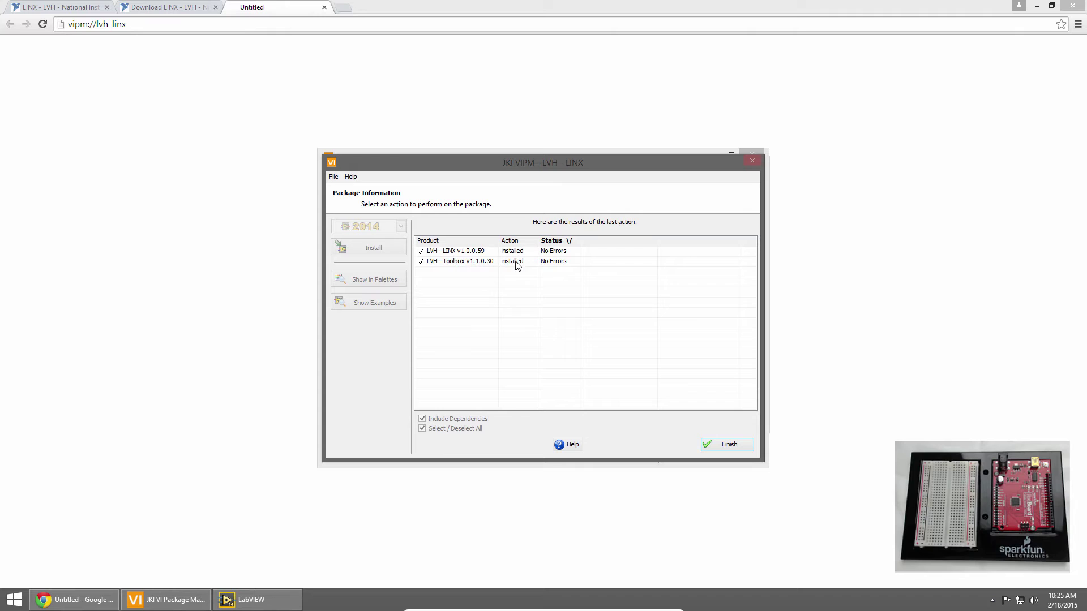
Close the install results, LINX details, VI Package Manager, Chrome and the LabVIEW start window.
left_click(731, 445)
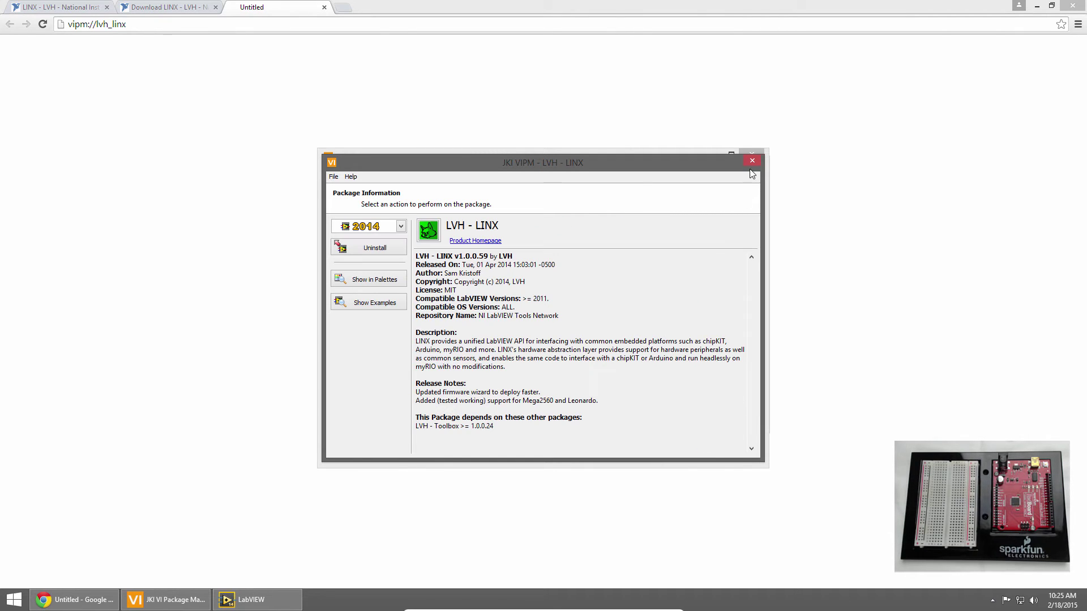
left_click(752, 161)
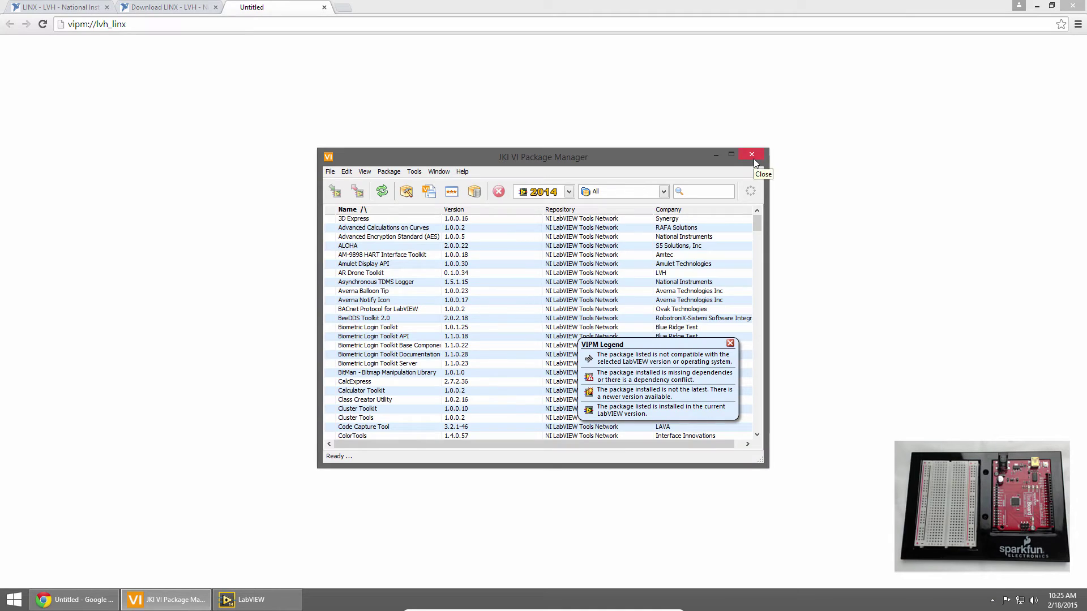
left_click(753, 159)
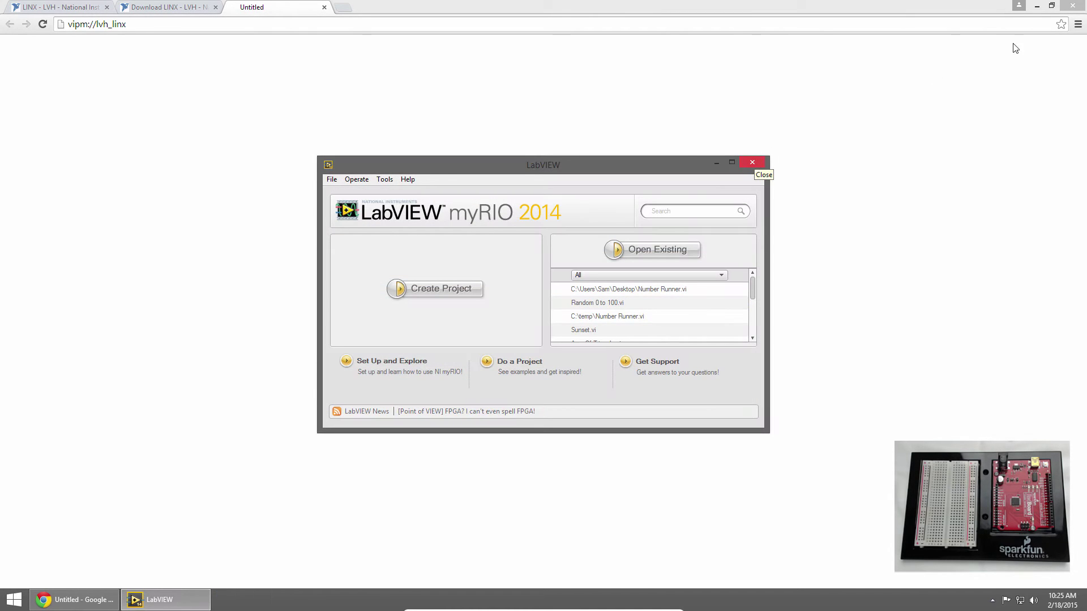
left_click(1072, 6)
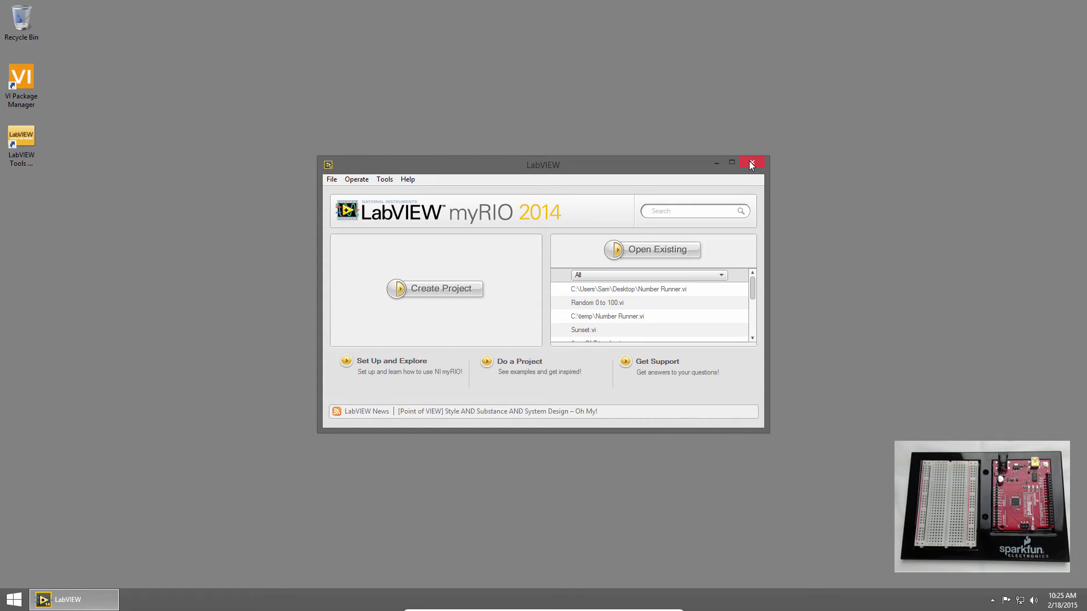
left_click(750, 162)
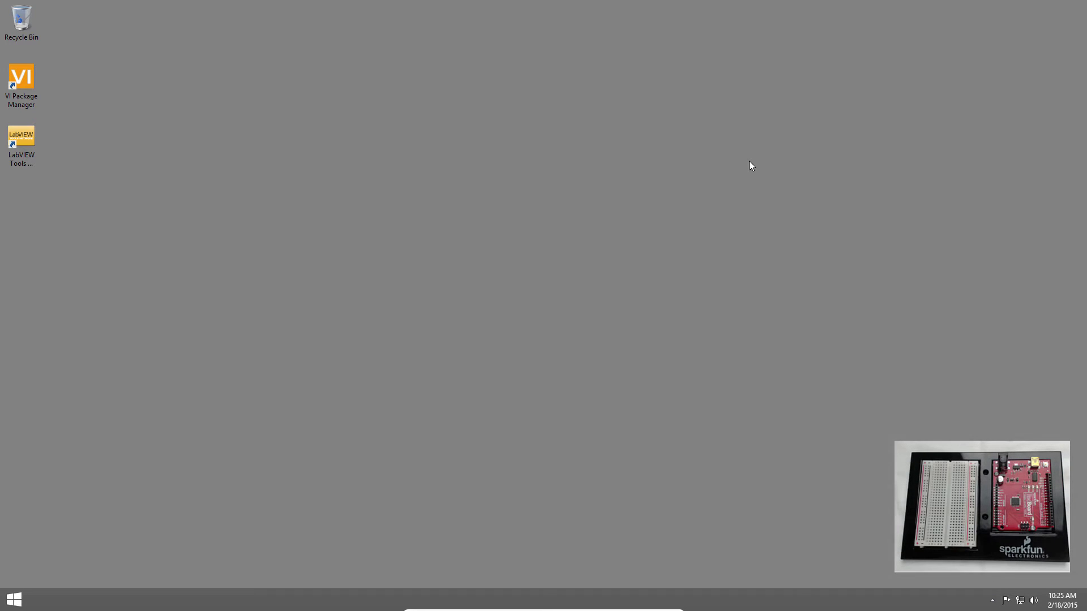
Launch LabVIEW myRIO 2014 from its tile on the Windows Start screen.
key("super")
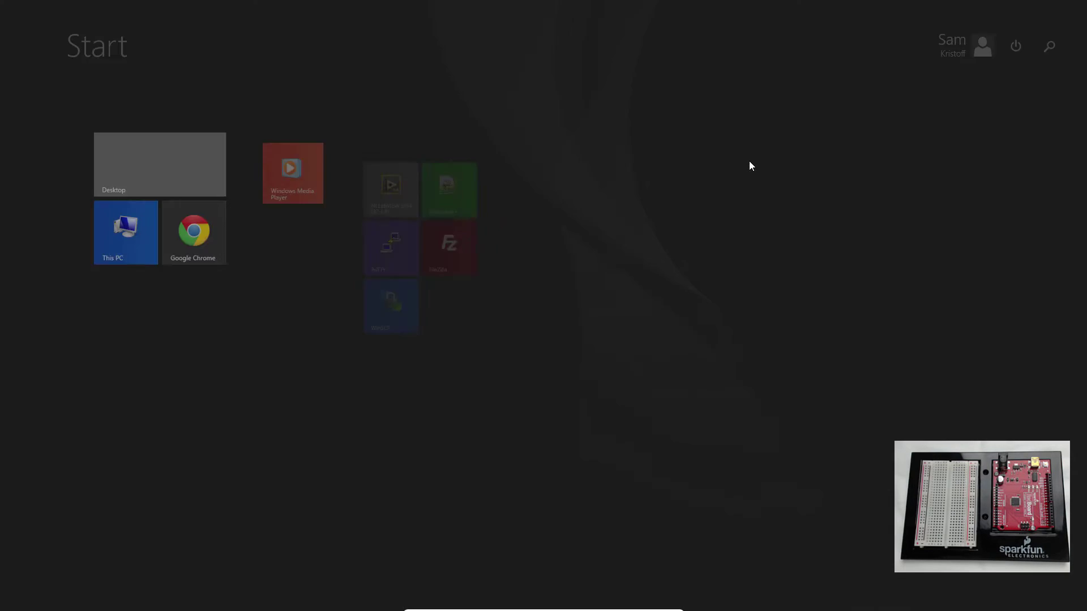
left_click(378, 158)
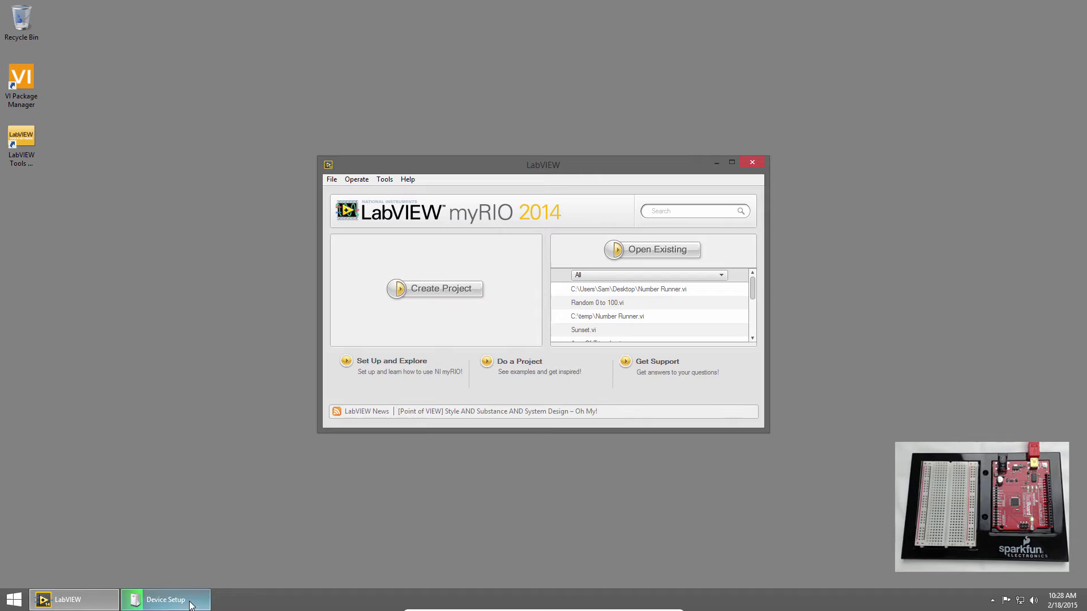
left_click(166, 599)
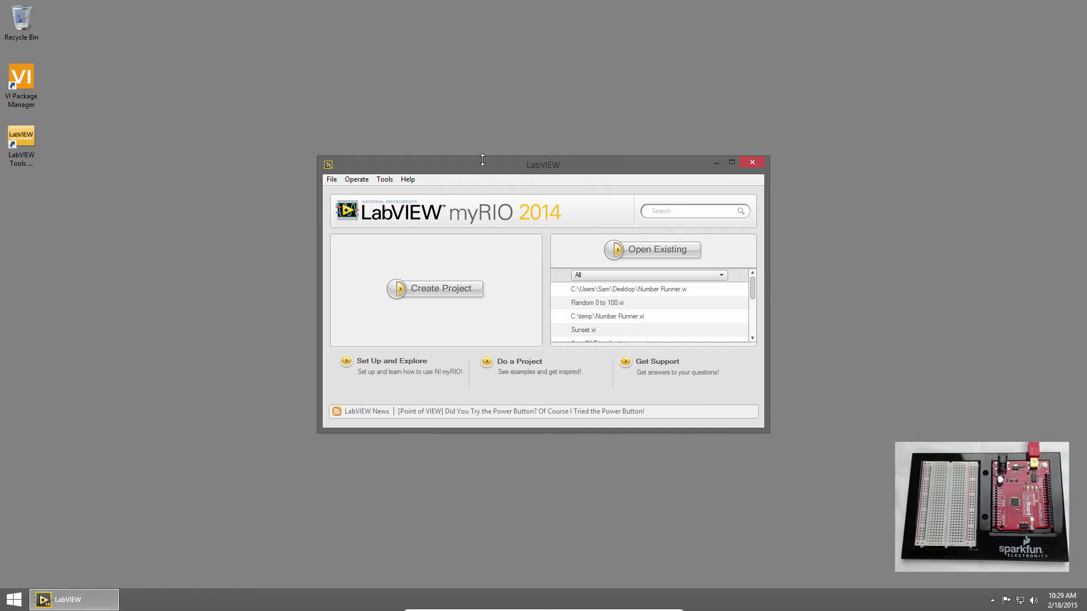
right_click(15, 598)
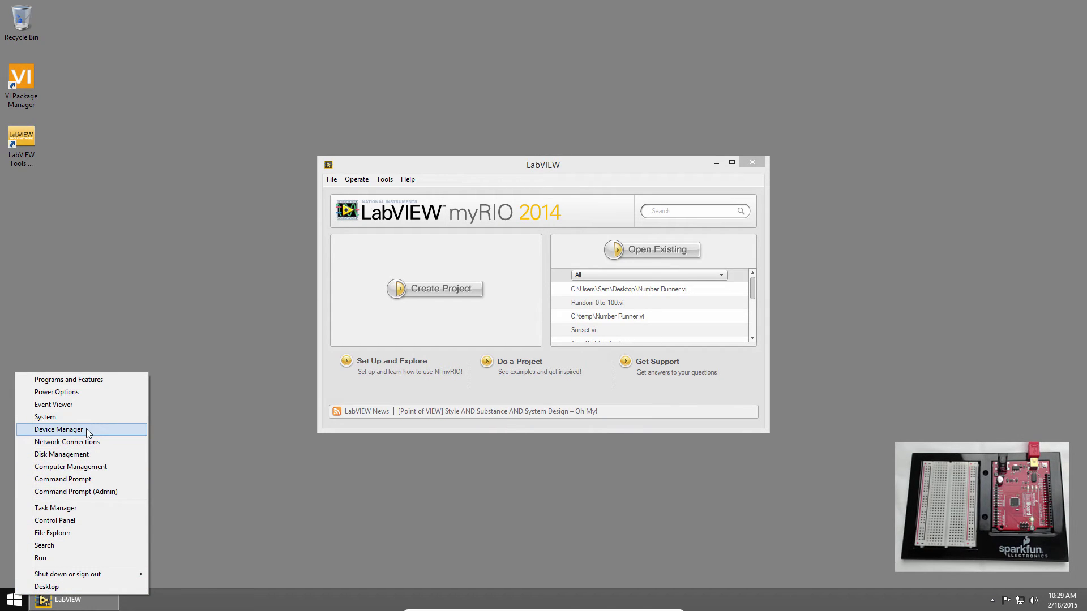
left_click(86, 429)
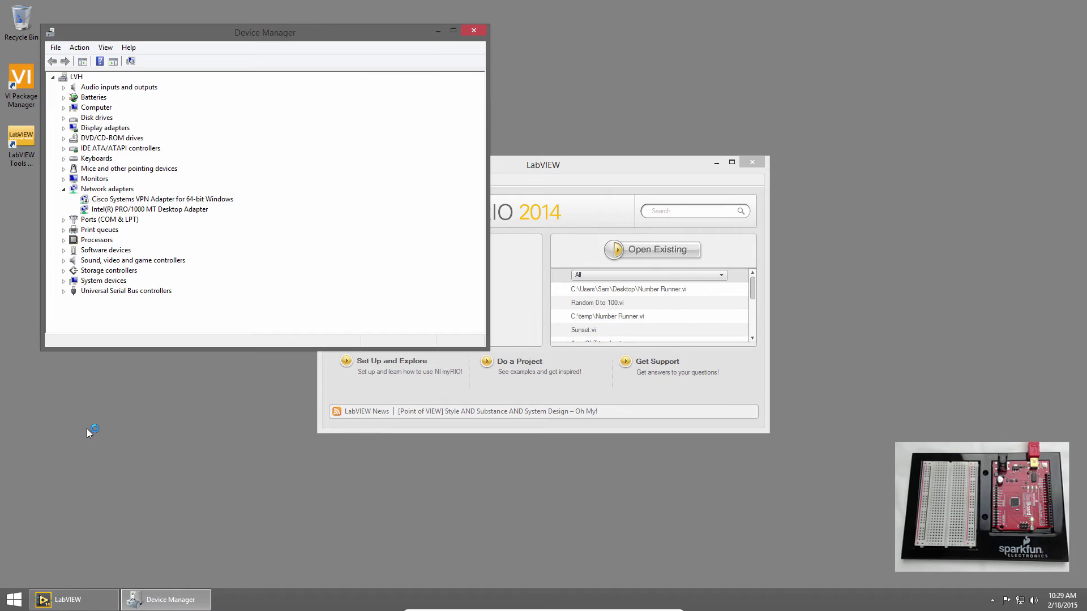
left_click(63, 219)
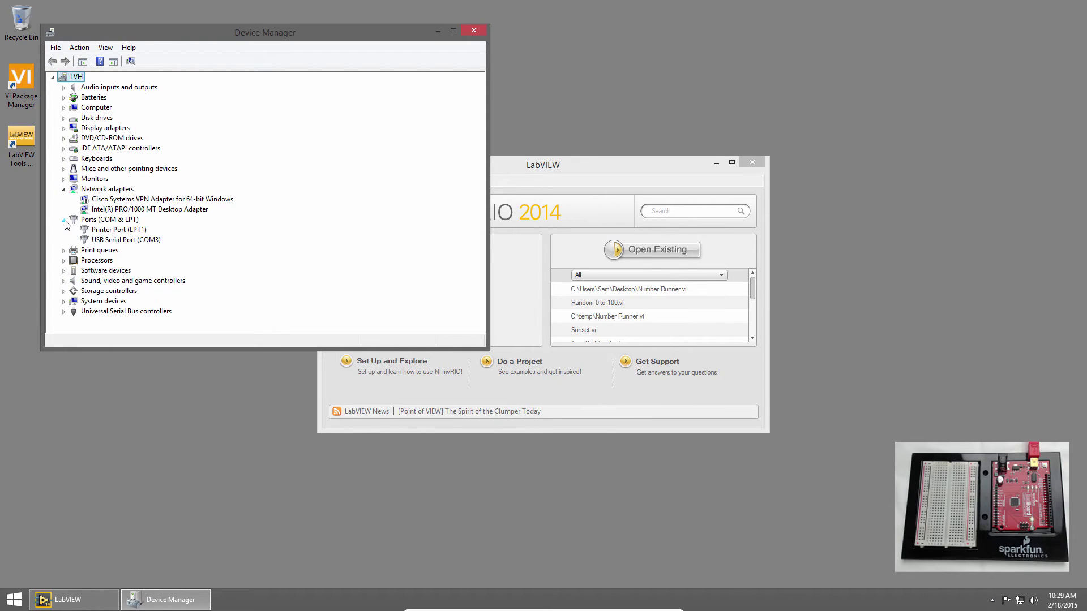
left_click(115, 240)
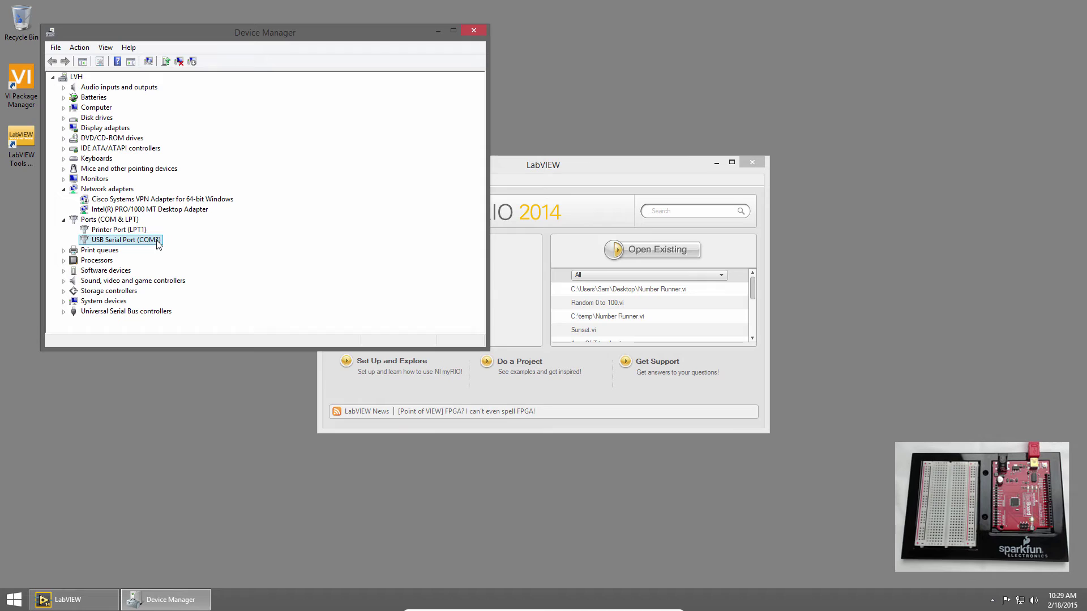
left_click(475, 31)
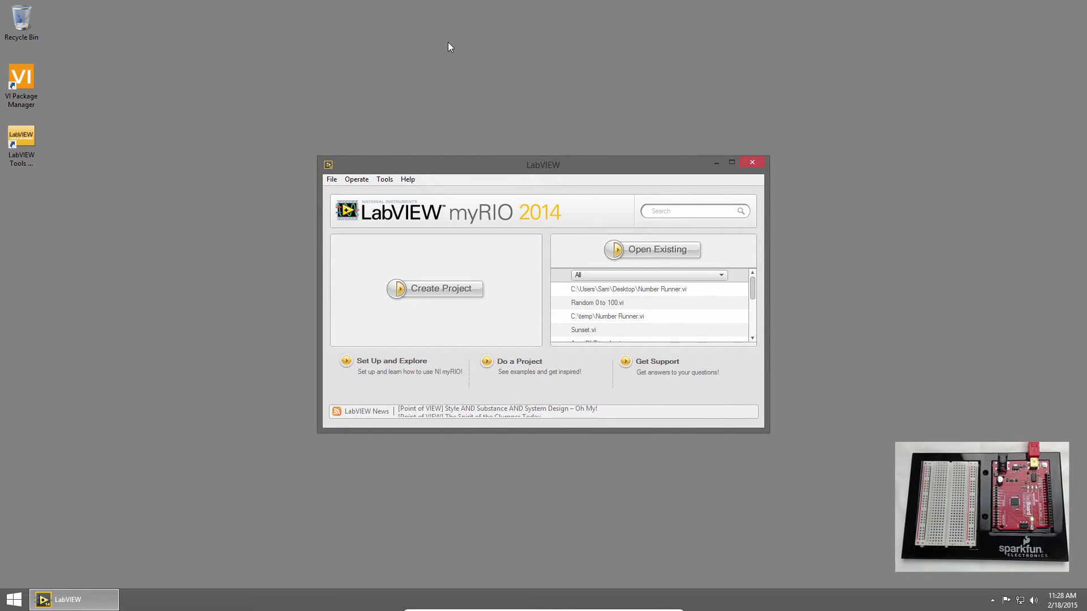
Open the LINX Firmware Wizard from Tools > MakerHub > LINX.
left_click(393, 180)
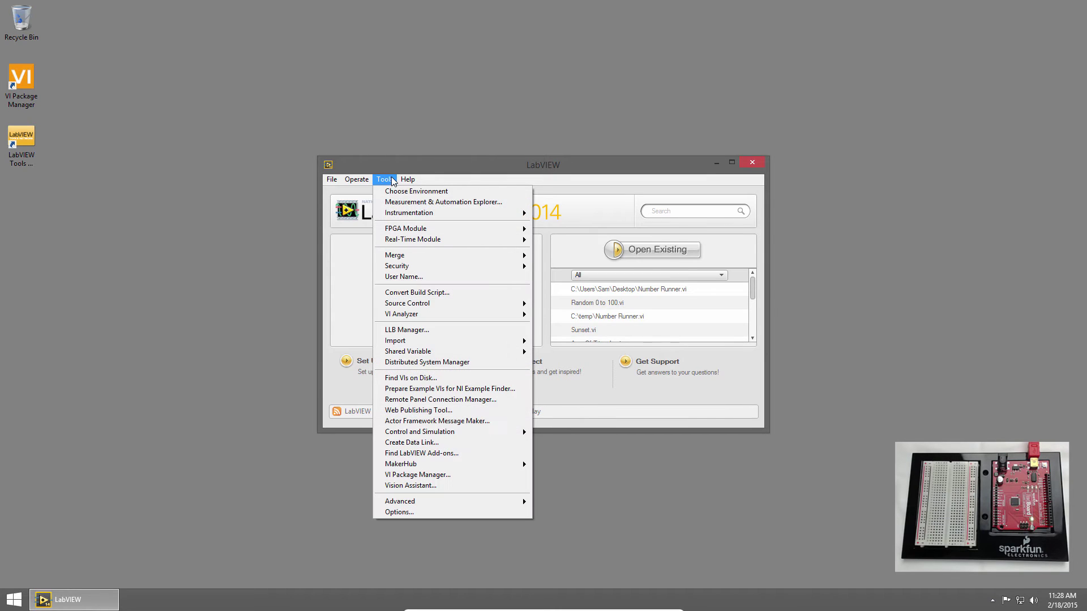
mouse_move(474, 472)
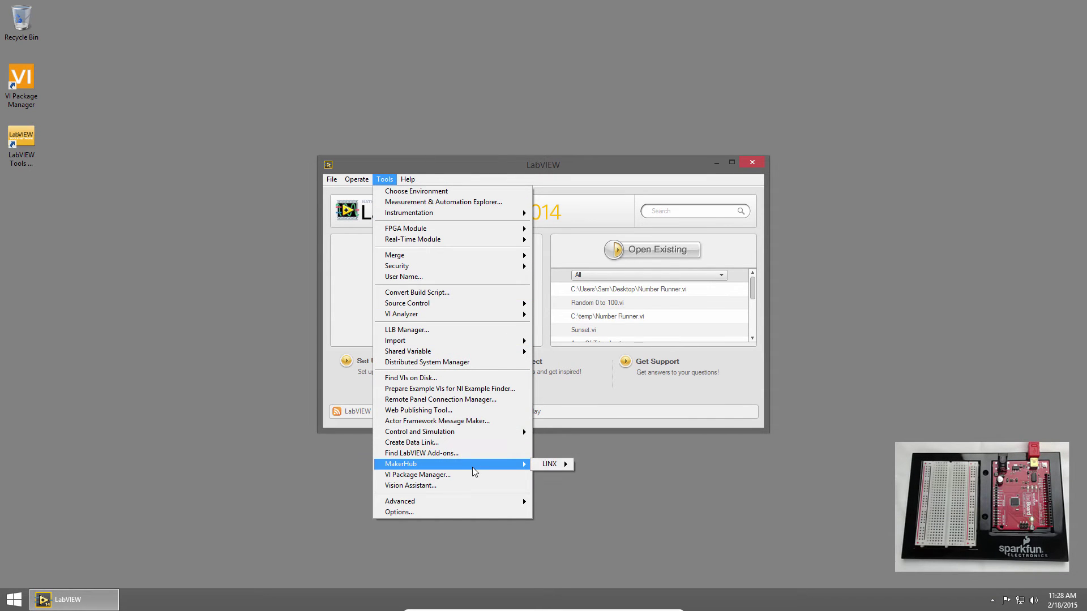
mouse_move(553, 469)
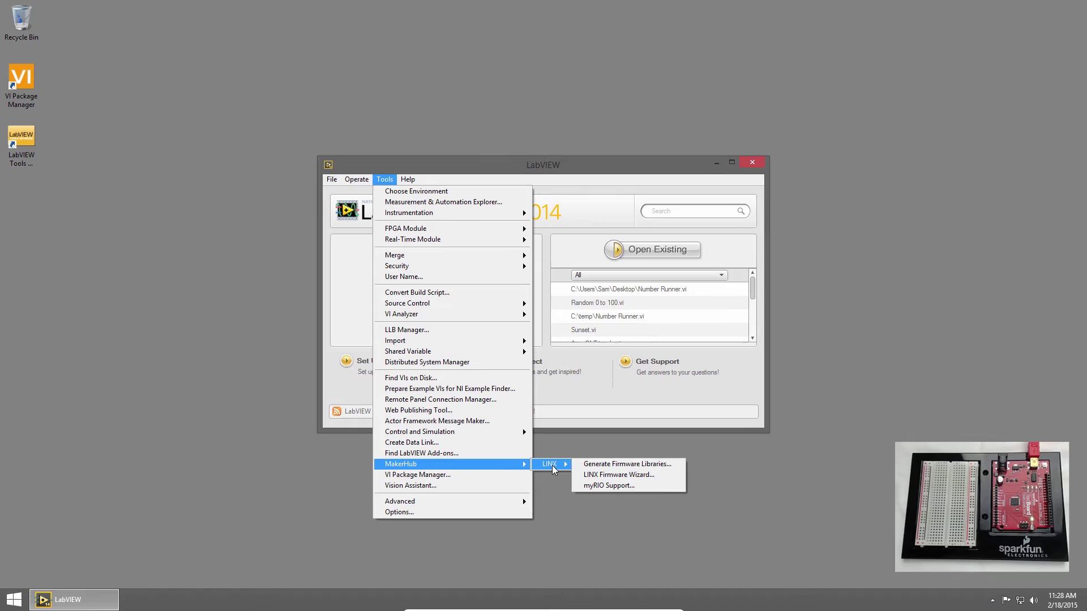
left_click(596, 475)
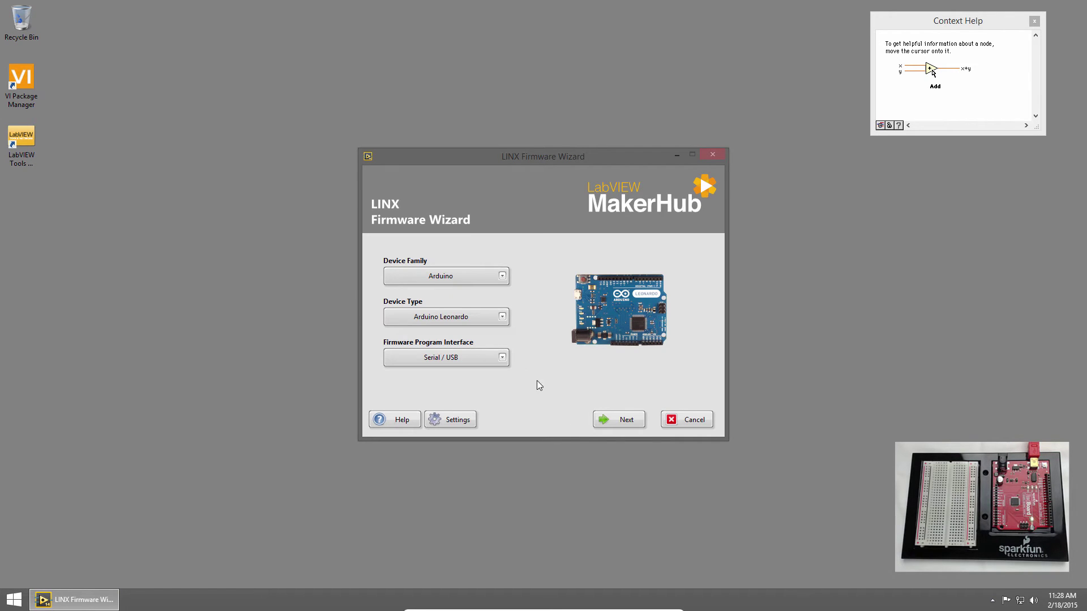
Set the device to a Sparkfun RedBoard over Serial / USB and proceed.
left_click(502, 276)
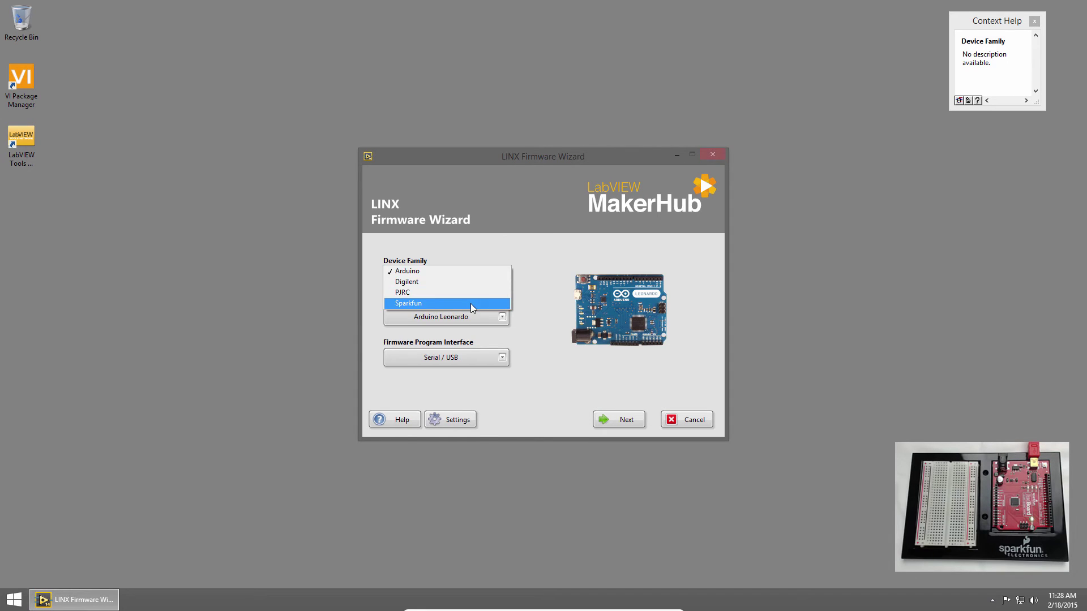
left_click(470, 303)
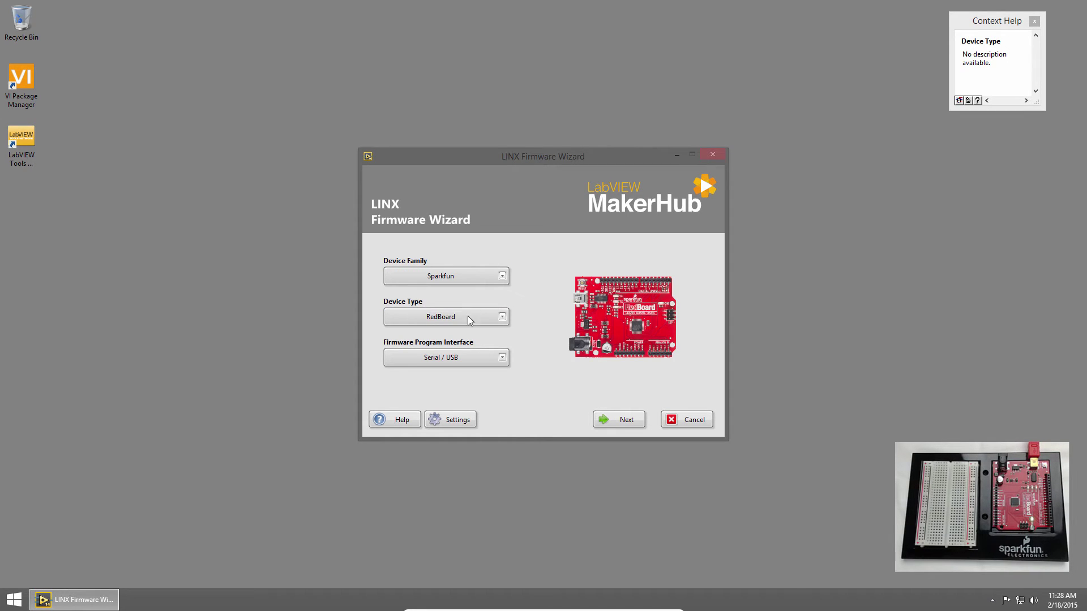
left_click(503, 321)
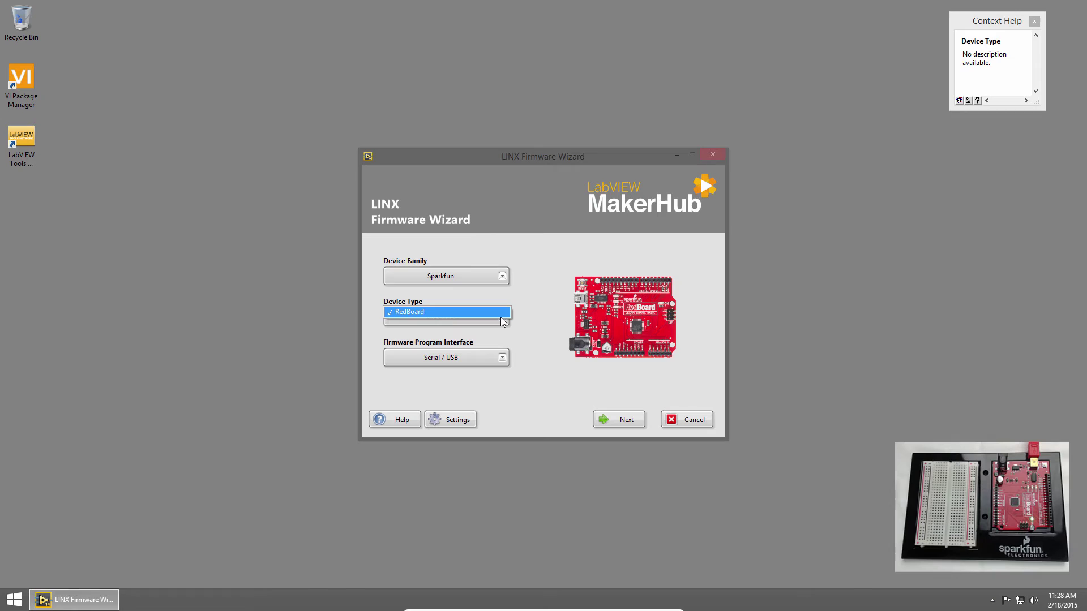
left_click(501, 318)
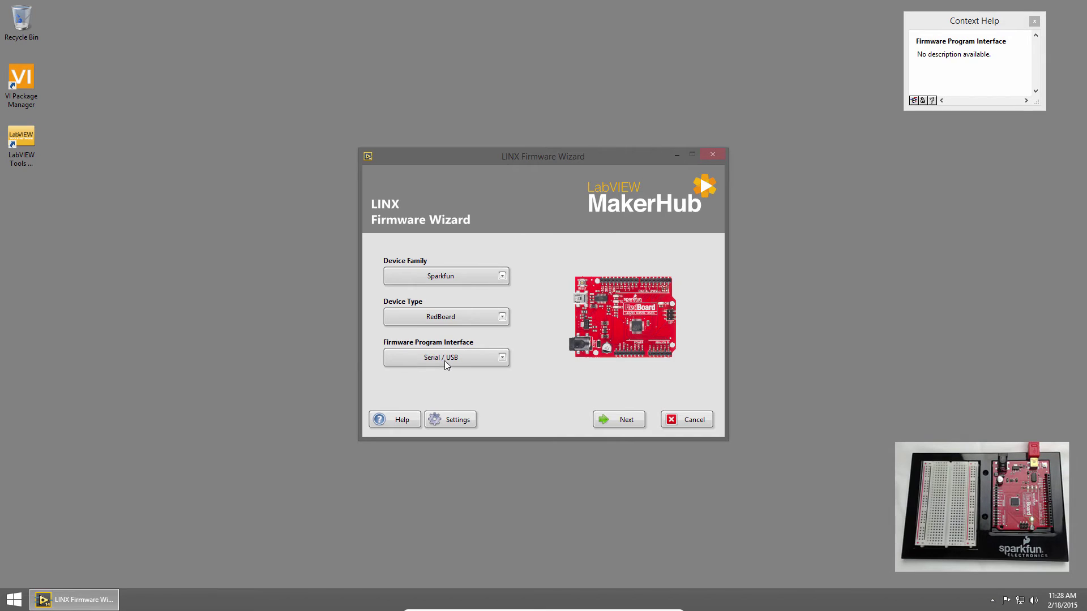
left_click(627, 420)
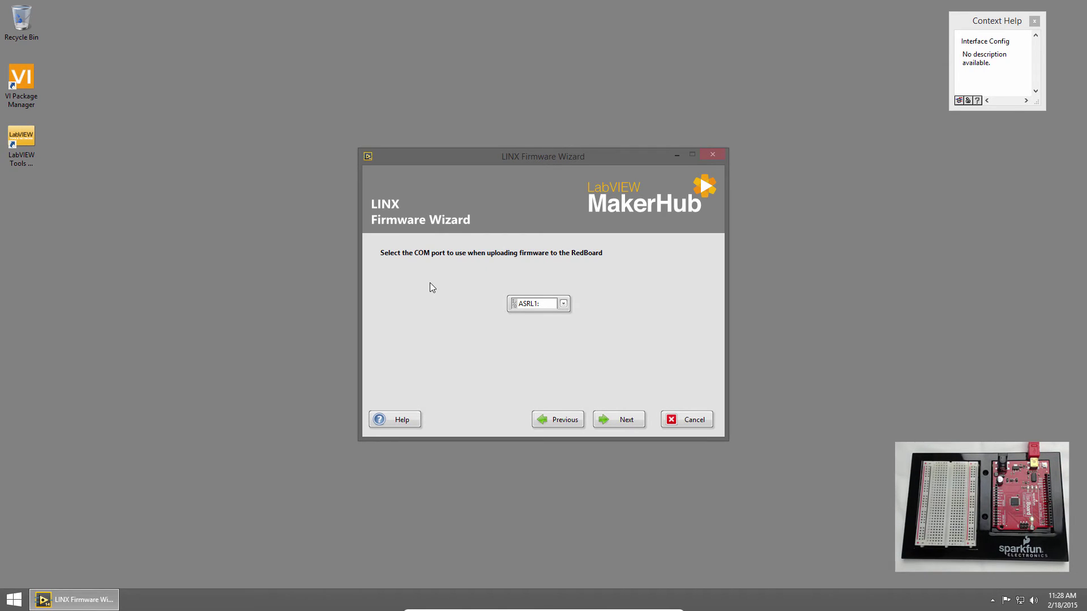
Choose COM3 as the RedBoard's firmware upload port.
left_click(563, 303)
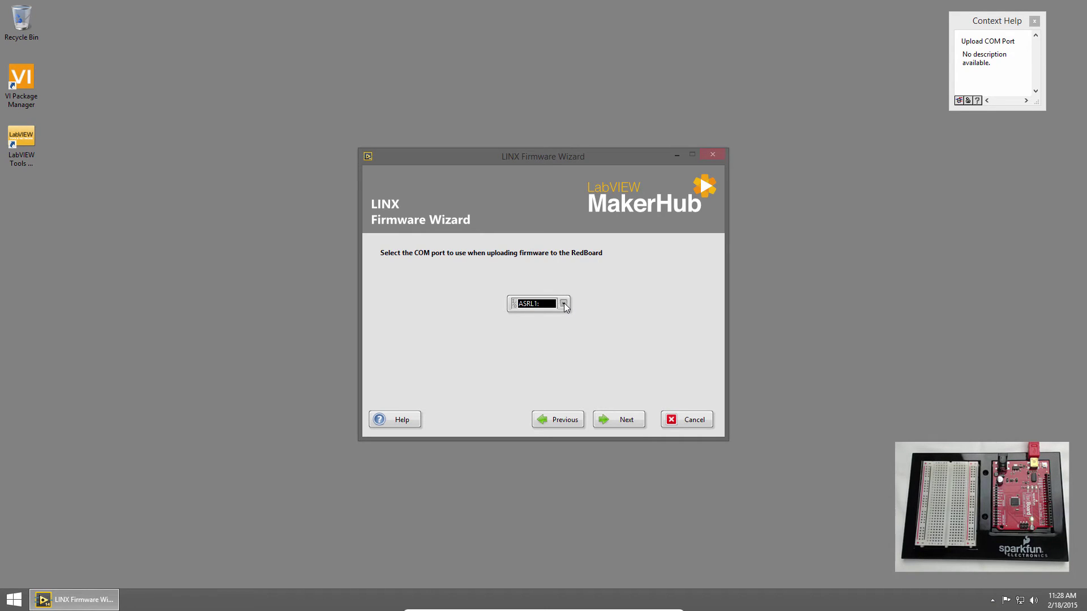
left_click(555, 321)
left_click(620, 419)
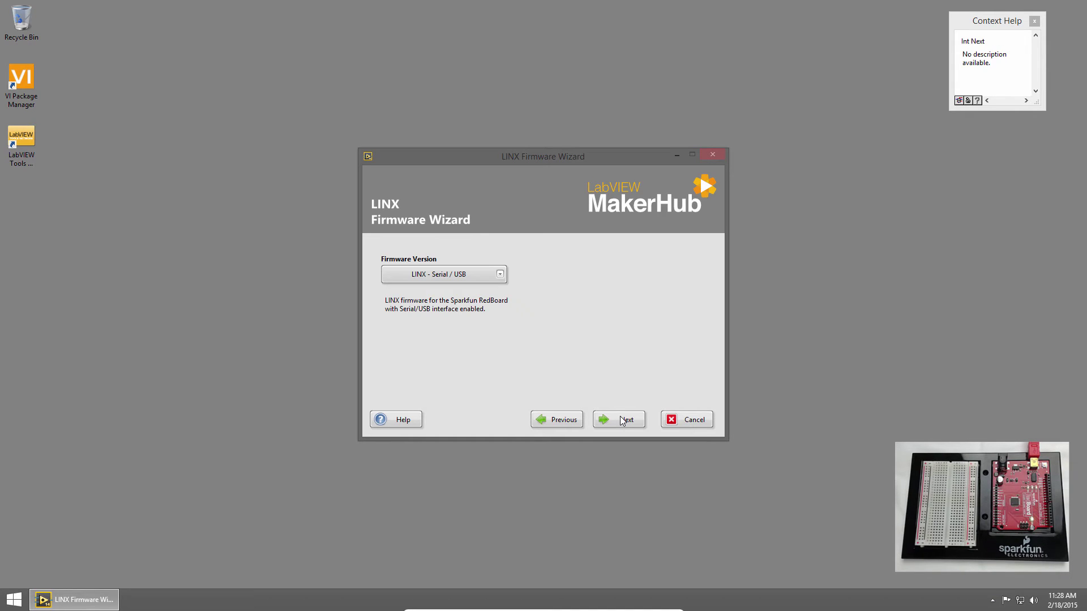
Keep the LINX - Serial / USB firmware version and start the upload.
left_click(501, 275)
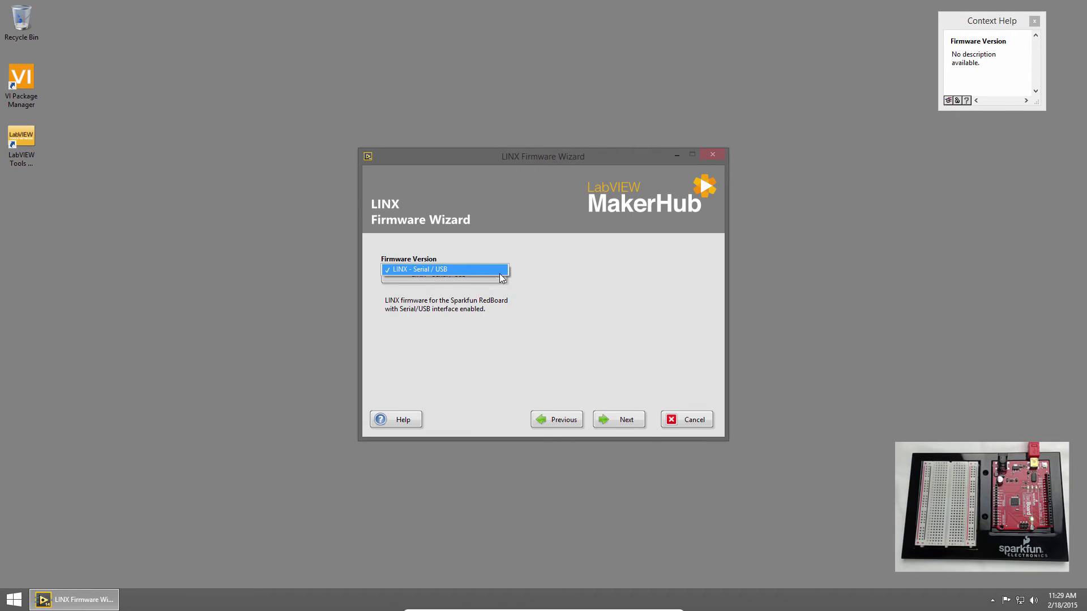
left_click(501, 277)
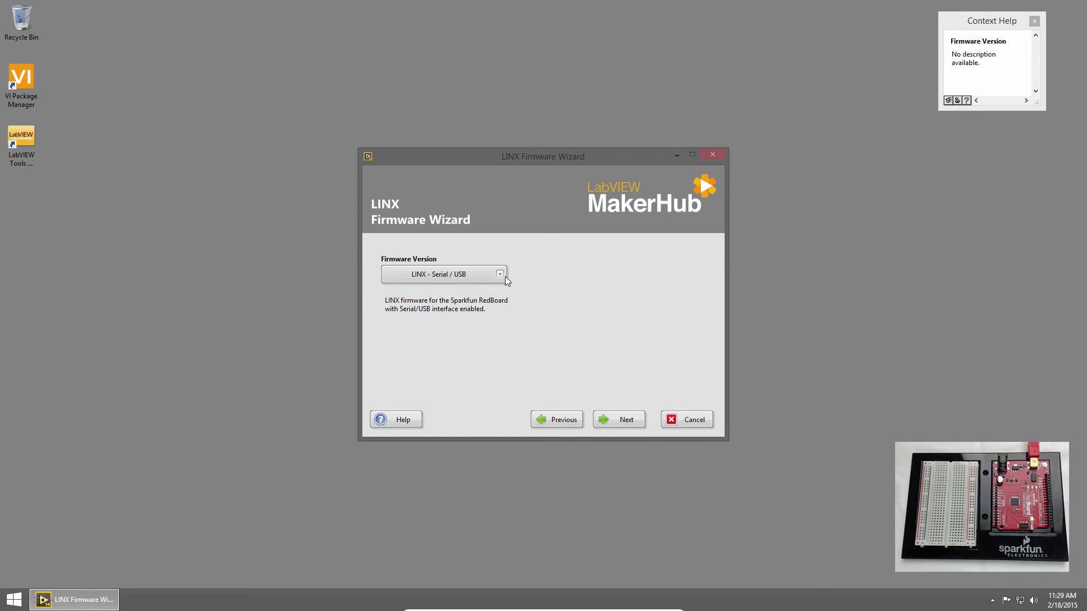
left_click(627, 420)
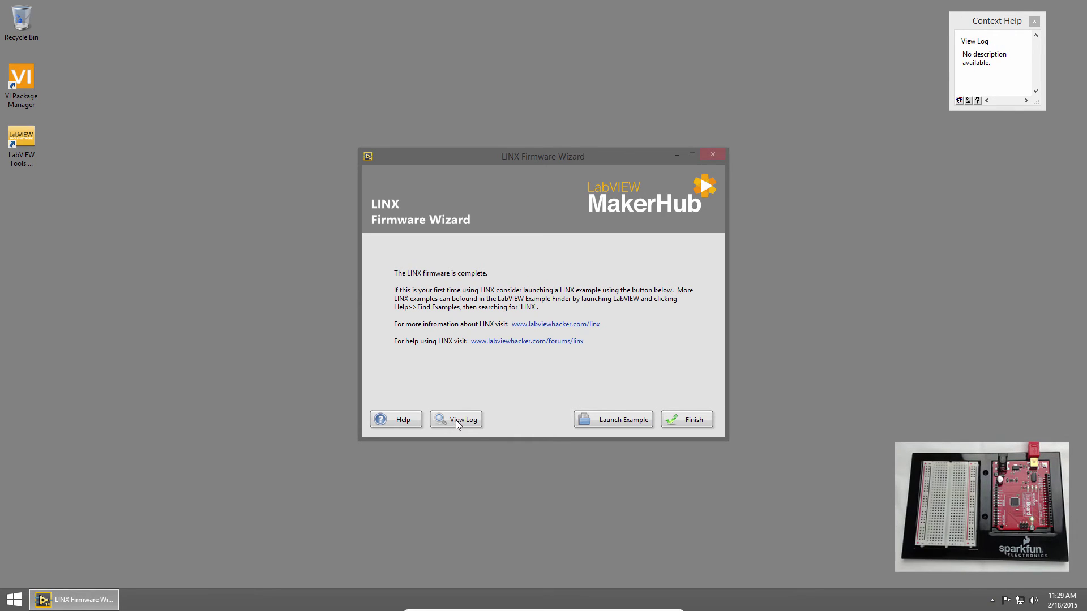
Once the upload completes, launch the Blink (Simple) example from the LINX Firmware Wizard.
left_click(599, 419)
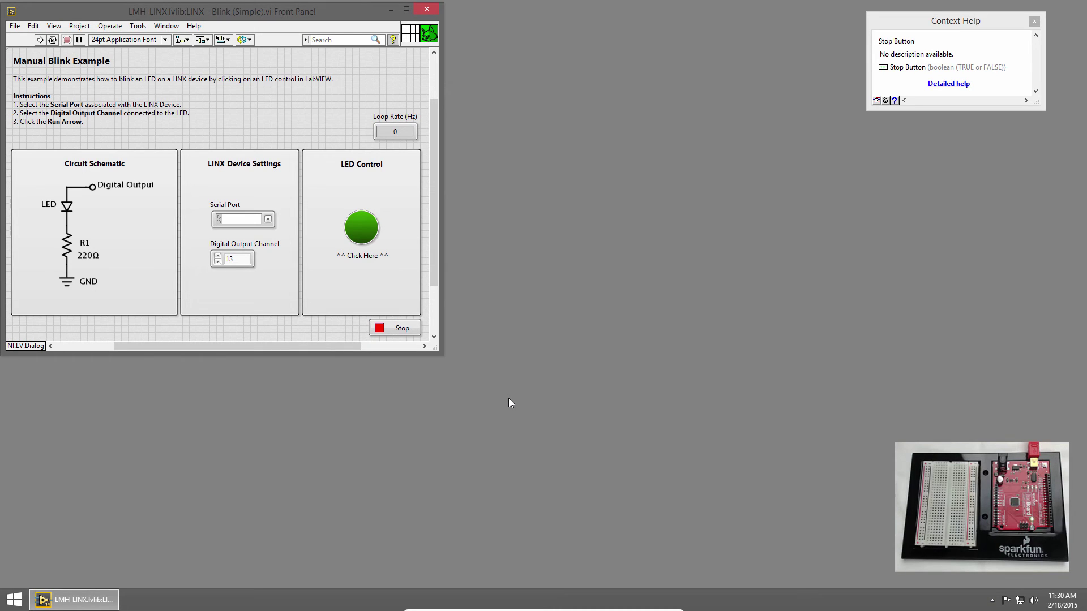
Run the Blink VI with serial port COM3 and digital output channel 13.
left_click(268, 222)
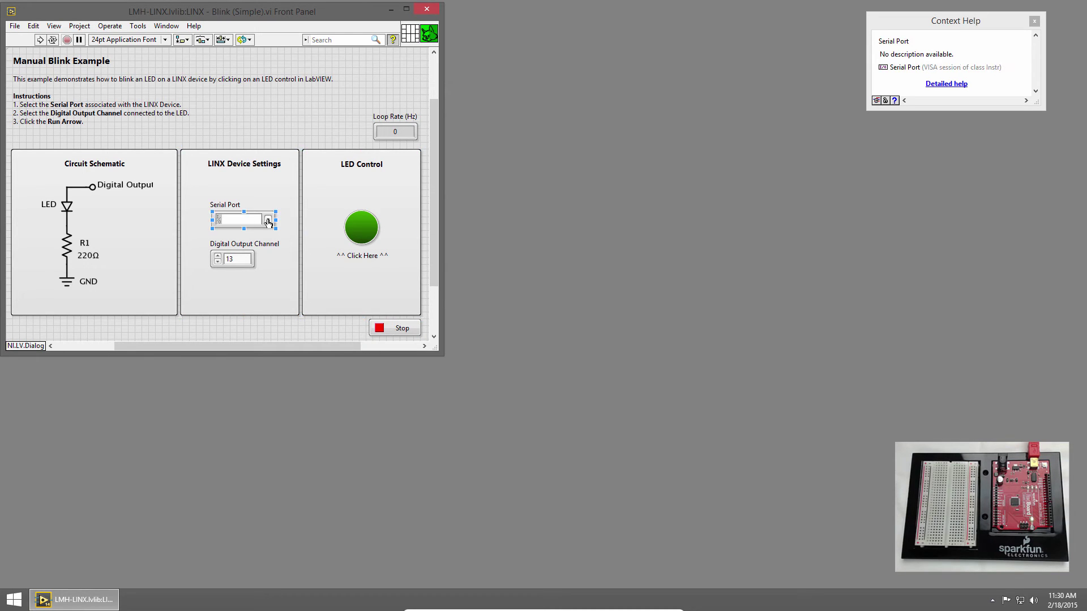
left_click(268, 222)
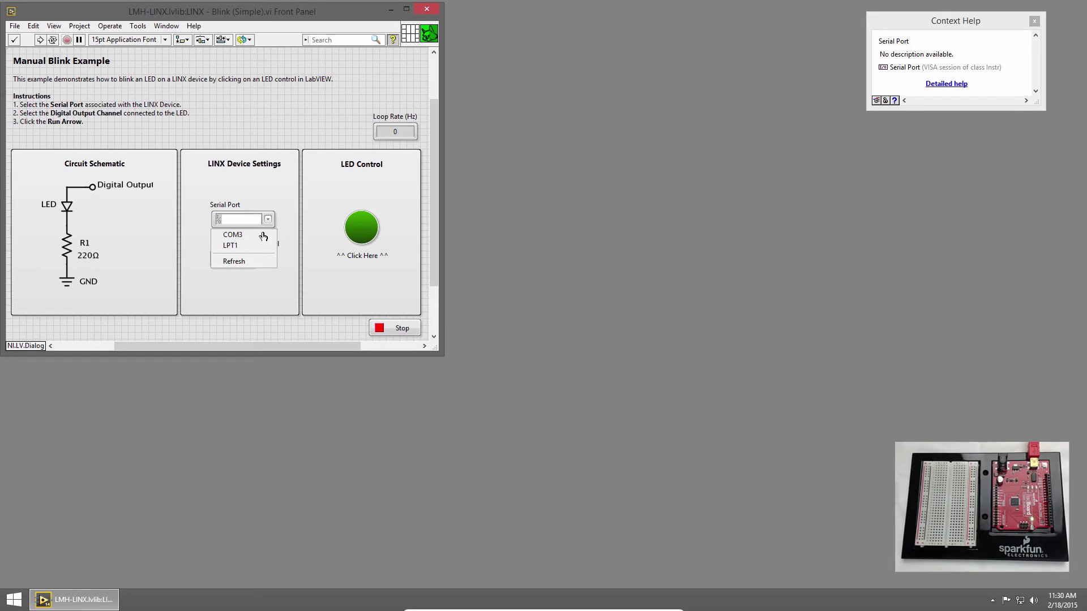
left_click(261, 239)
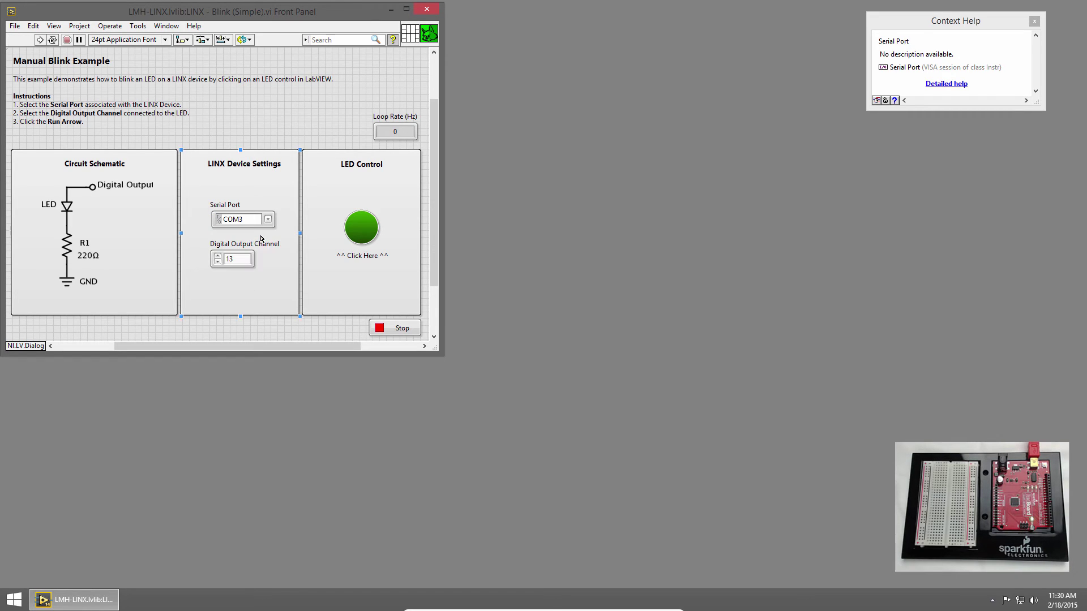
left_click(238, 255)
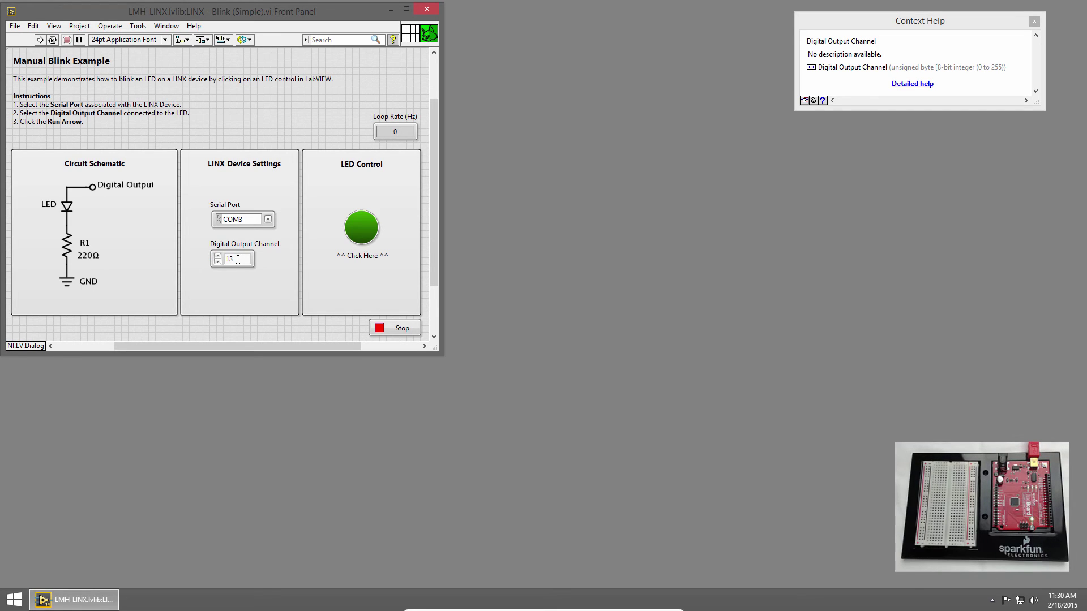
left_click(162, 173)
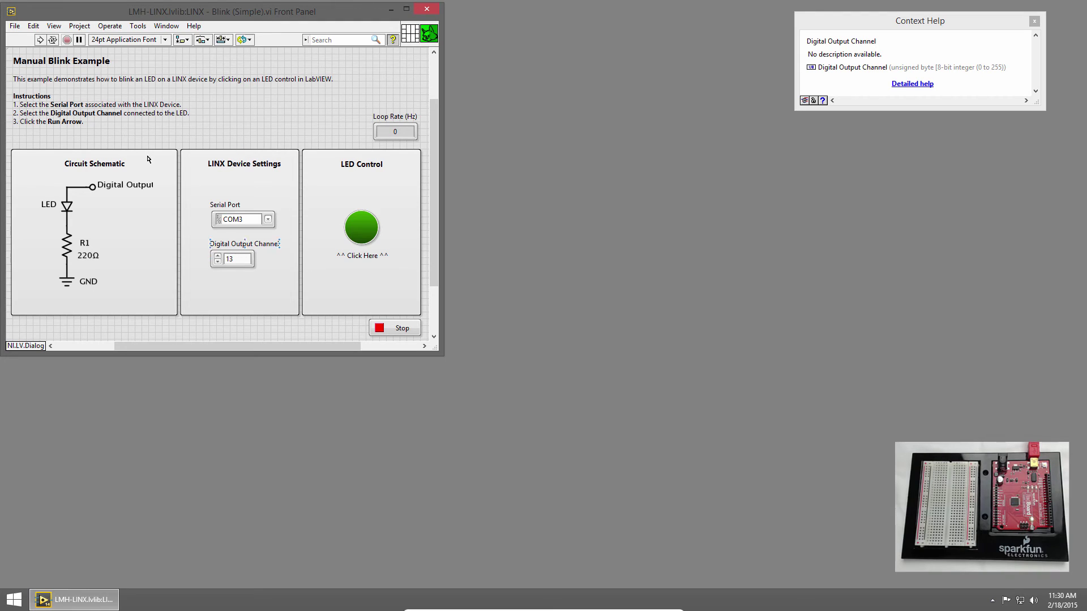
left_click(40, 39)
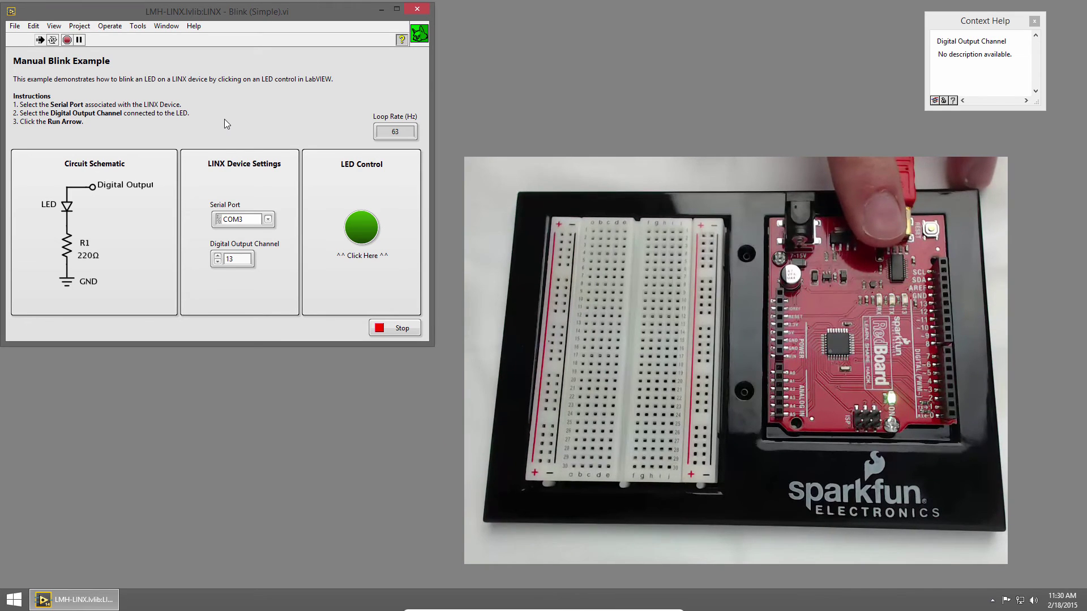
Toggle the pin-13 LED Control eight times, then stop the Blink VI at 62 Hz.
left_click(365, 234)
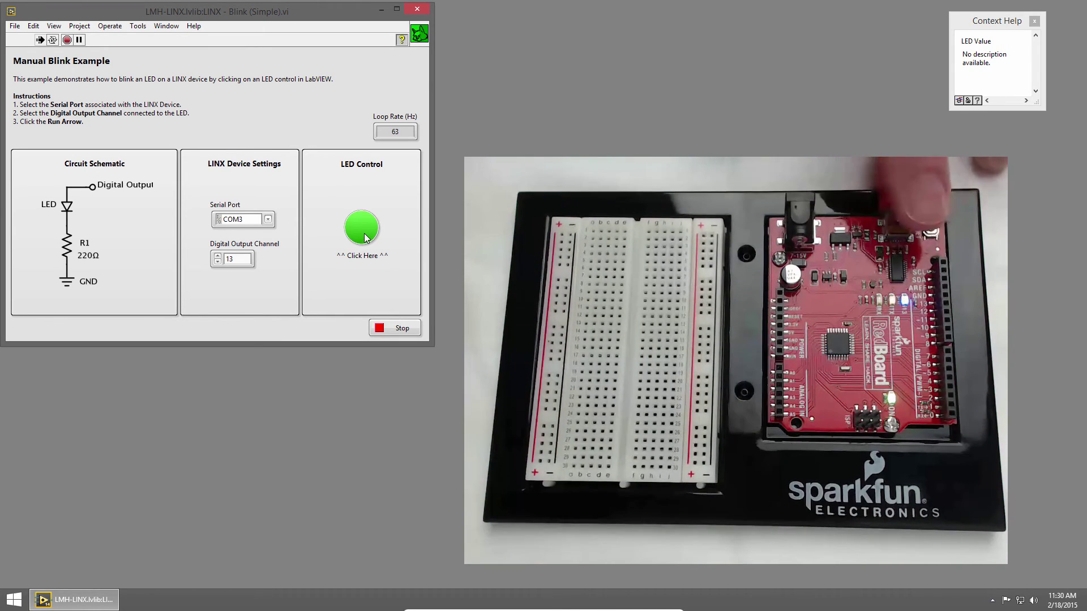
left_click(365, 233)
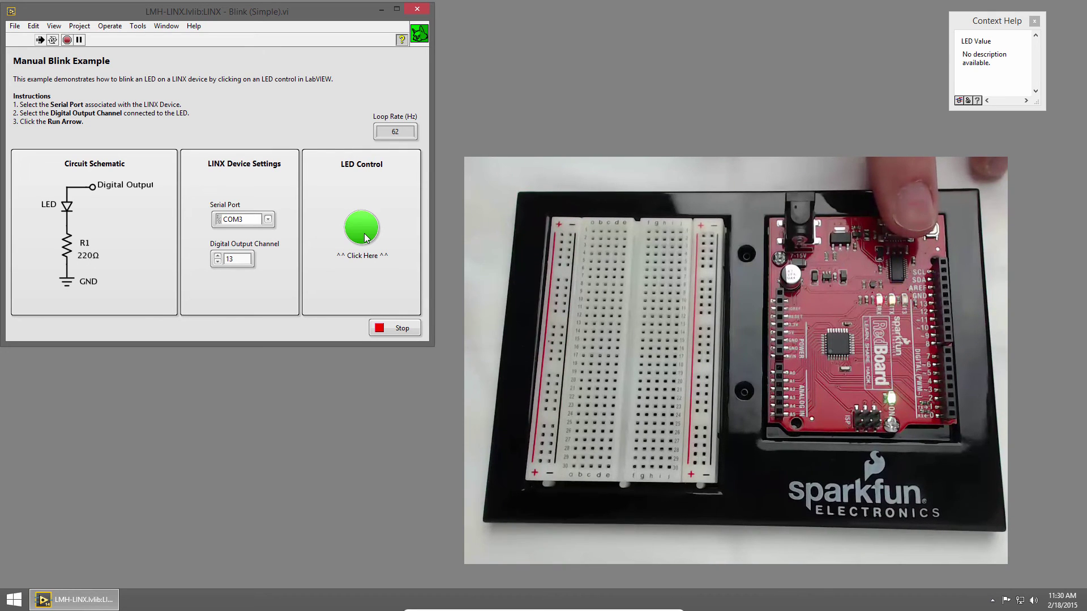
left_click(364, 235)
left_click(365, 236)
left_click(365, 235)
left_click(364, 235)
left_click(364, 235)
left_click(364, 235)
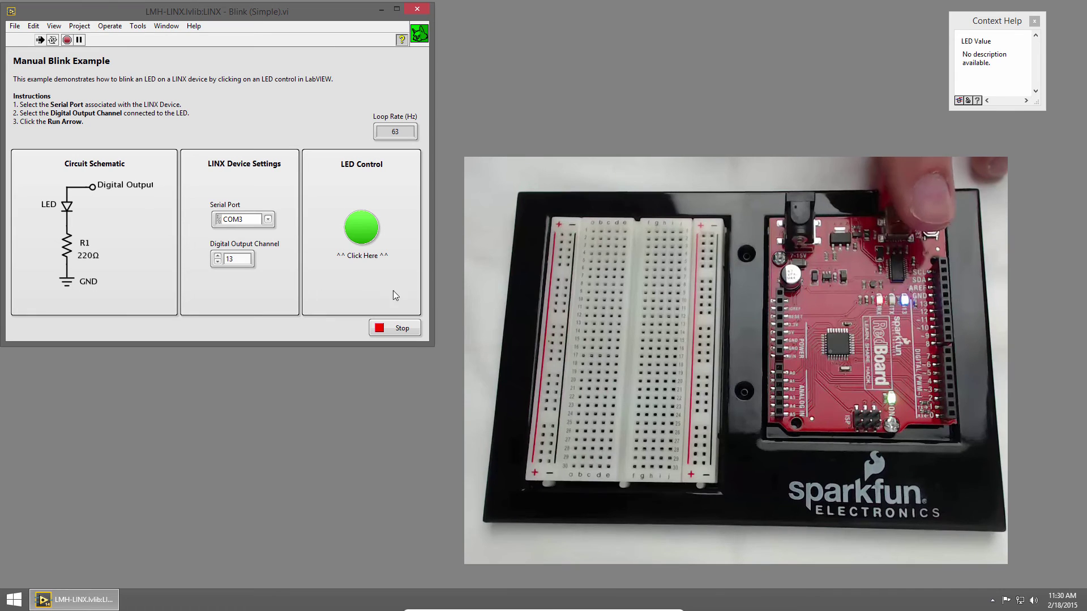
left_click(403, 329)
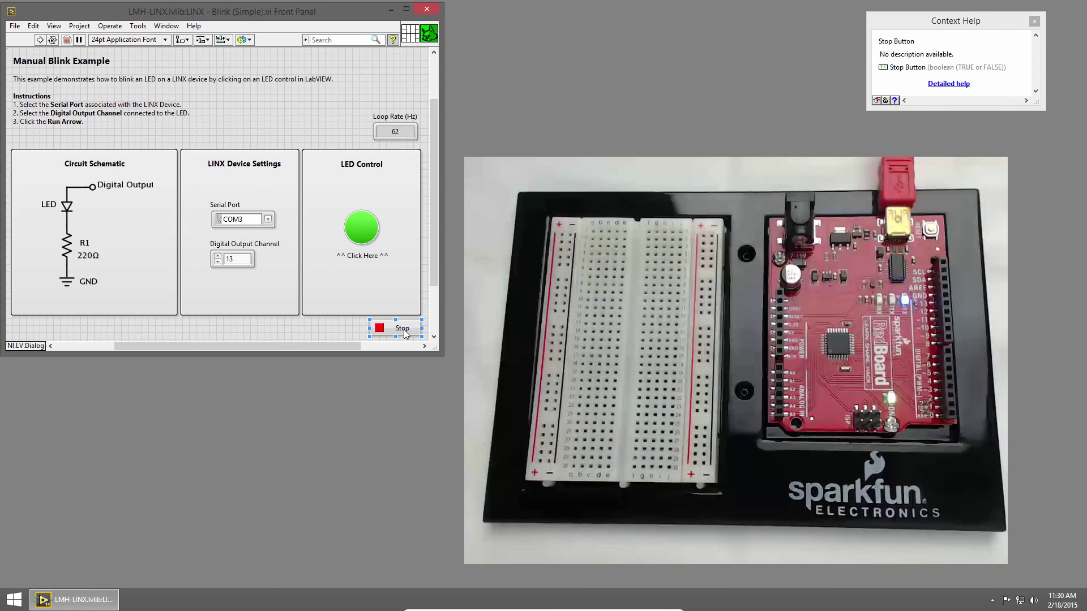
left_click(331, 330)
In Device Manager, open the properties of USB Serial Port (COM3) under Ports.
left_click(396, 327)
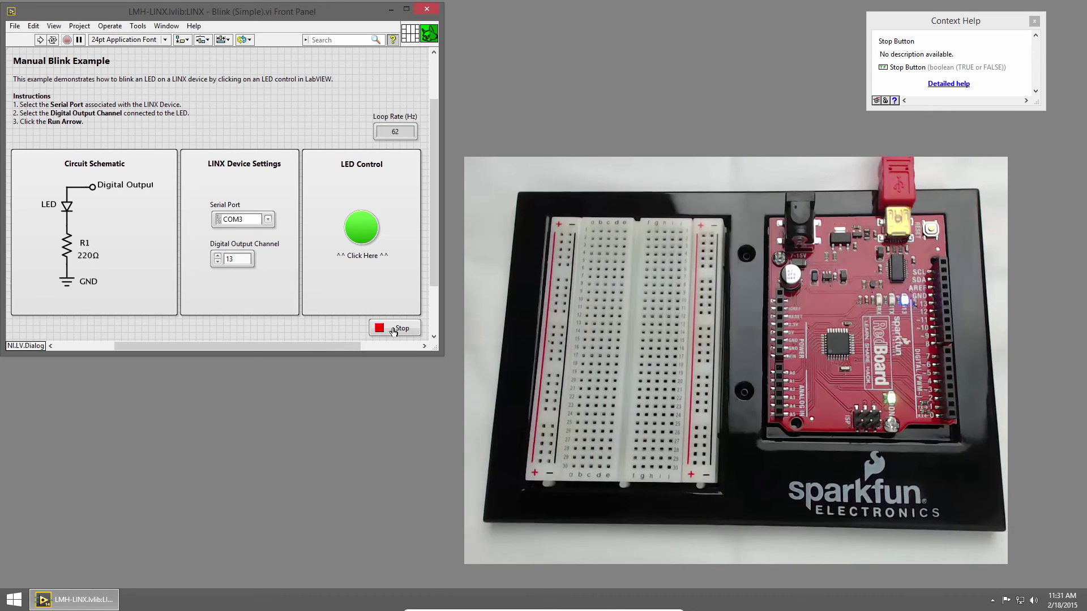
right_click(14, 600)
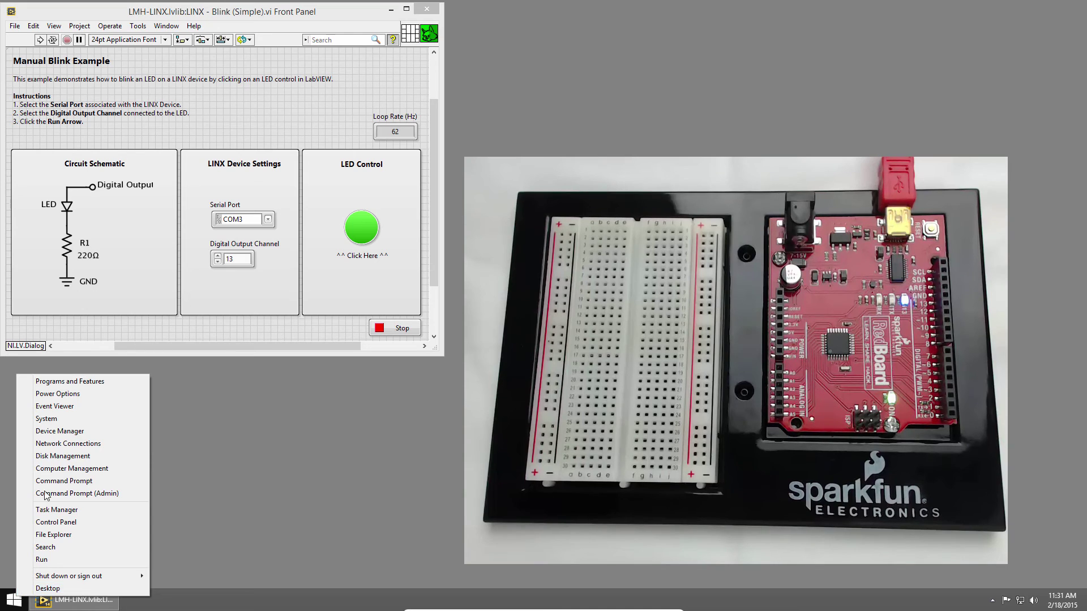
left_click(66, 432)
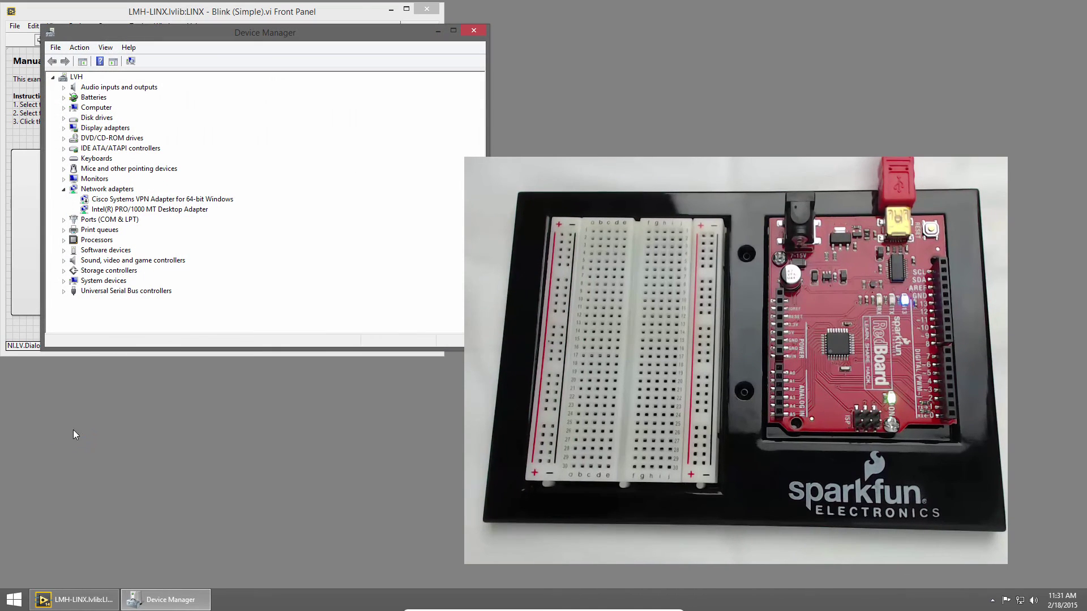
left_click(63, 219)
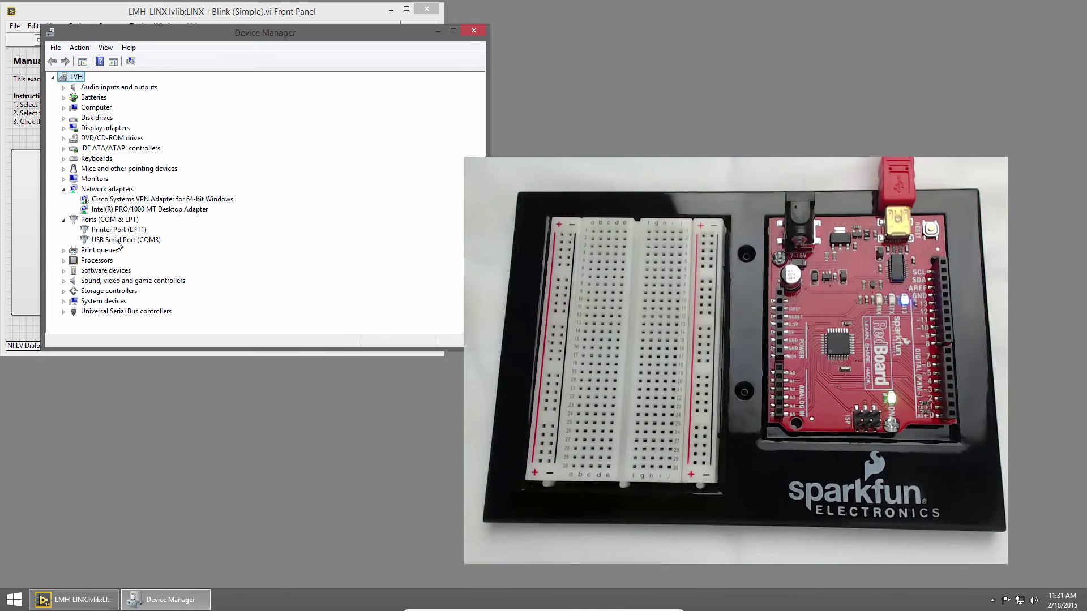
right_click(118, 242)
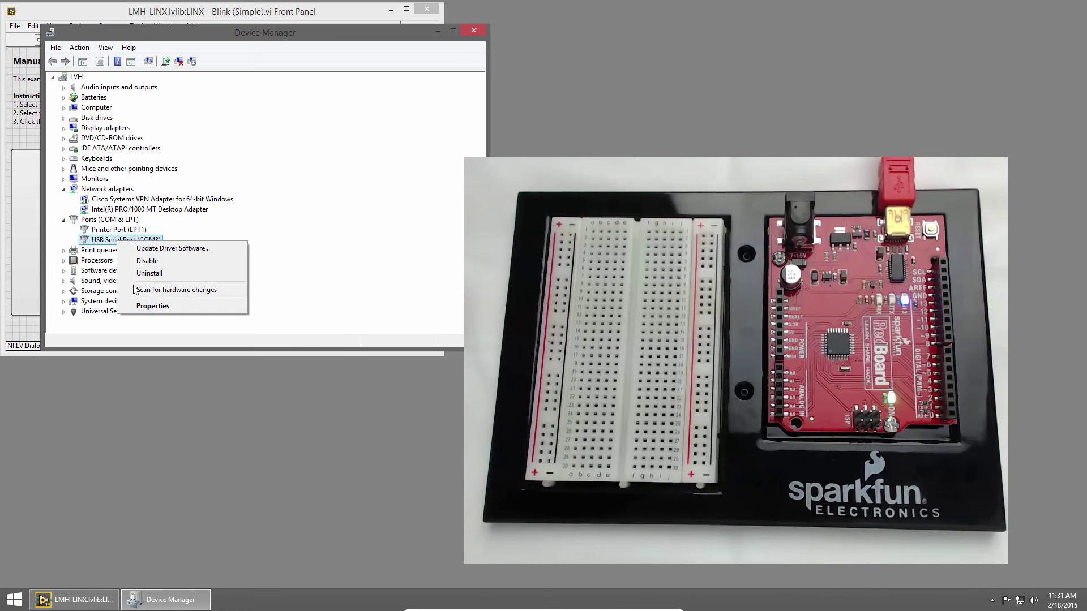
left_click(151, 307)
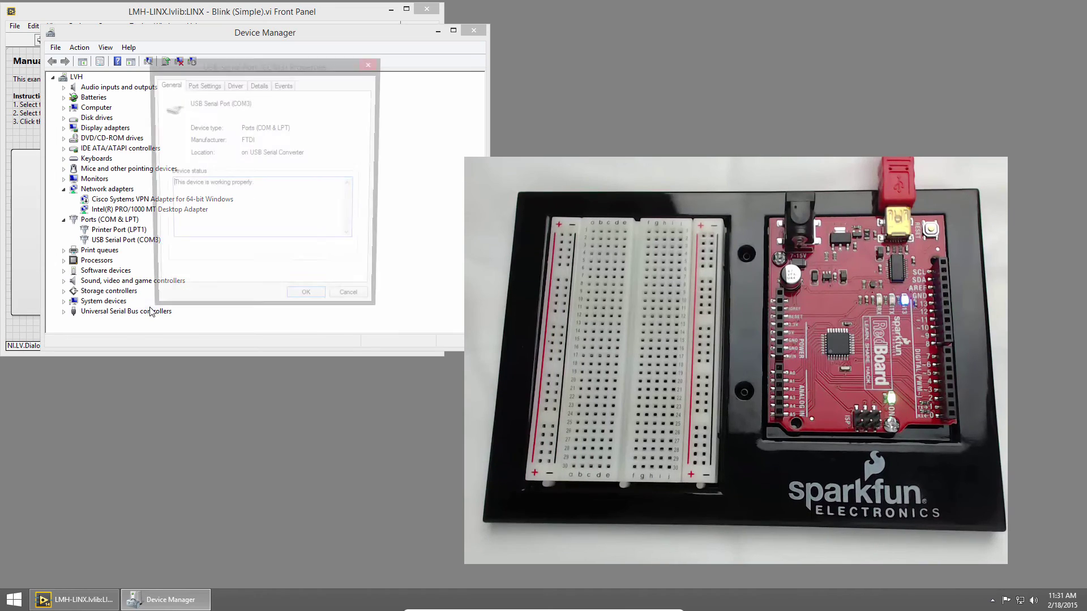
Set the COM3 Latency Timer to 1 ms in Advanced Port Settings and confirm both dialogs.
left_click(209, 86)
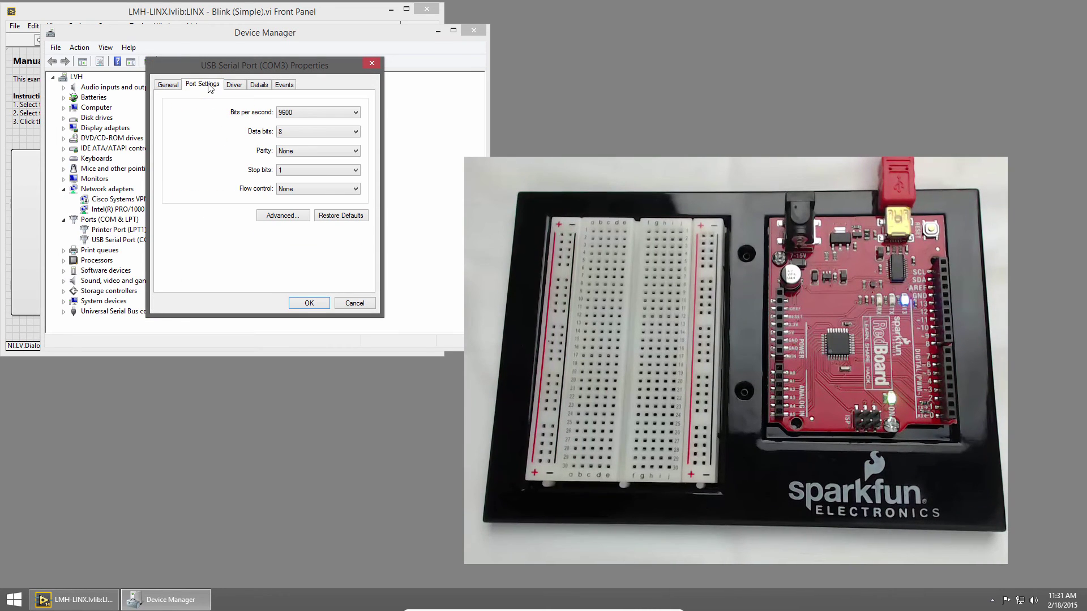
left_click(292, 219)
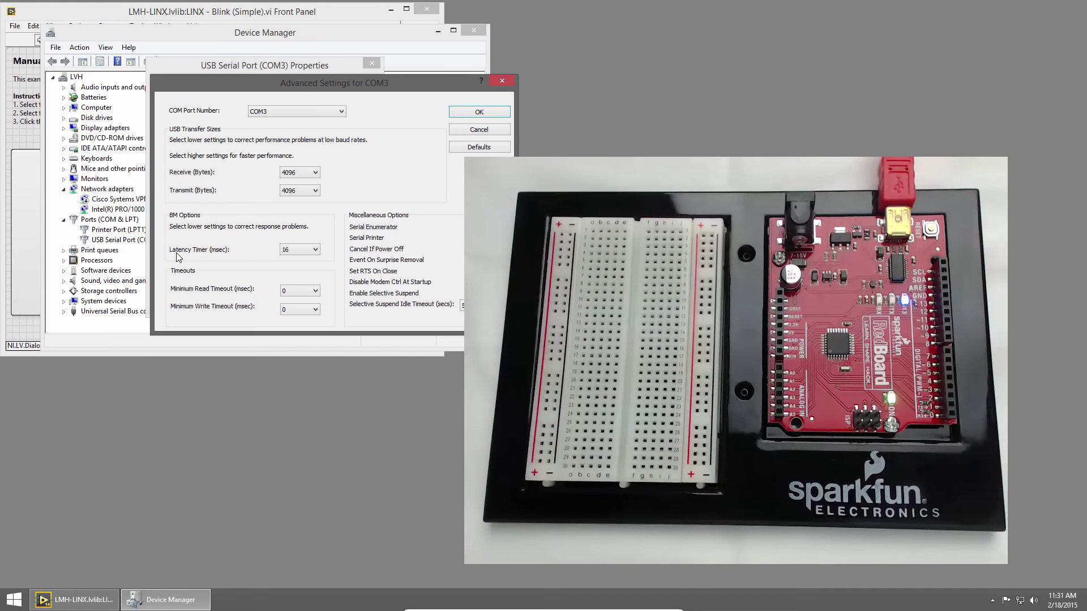
left_click(315, 250)
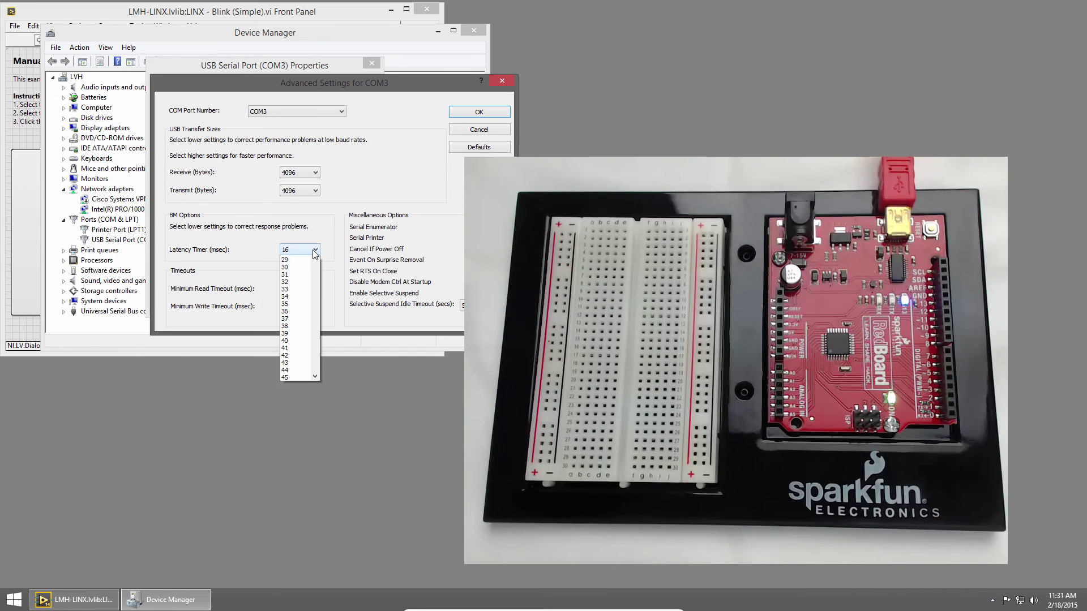
scroll(295, 362, "up", 5)
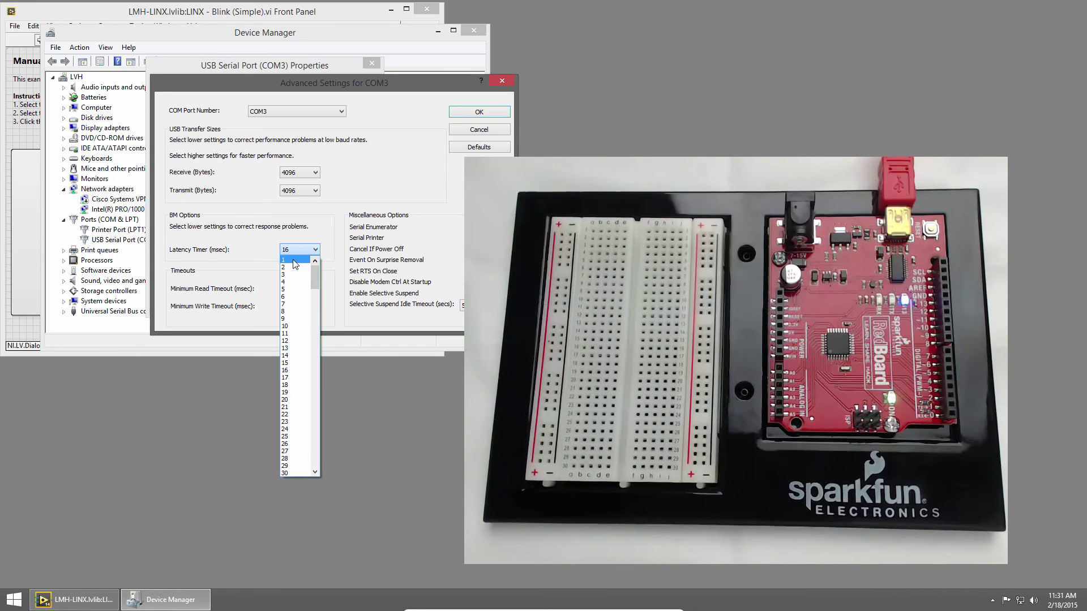
left_click(303, 258)
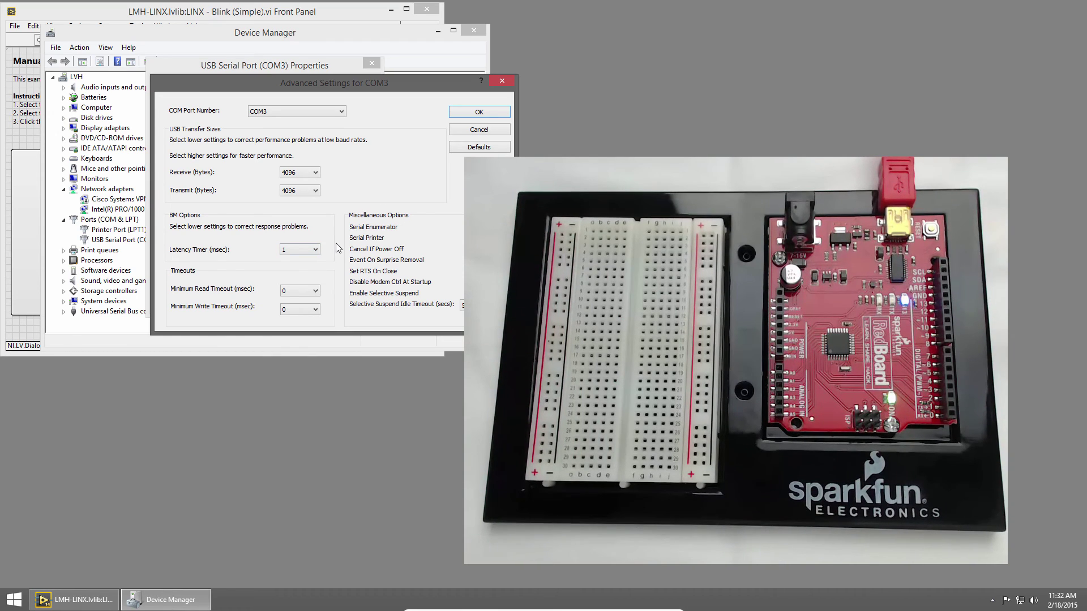
left_click(480, 113)
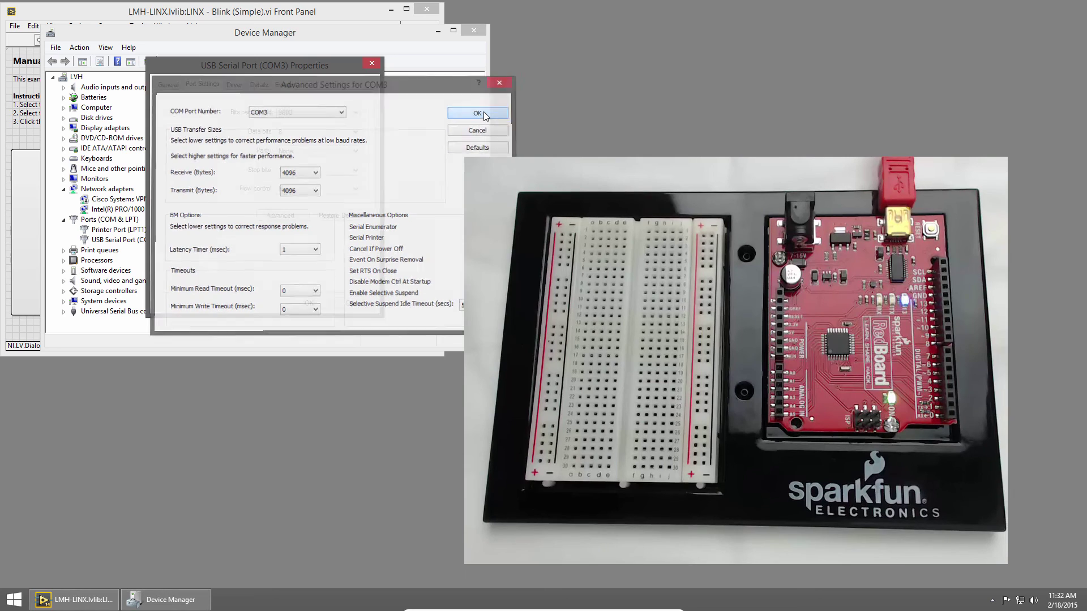
left_click(305, 304)
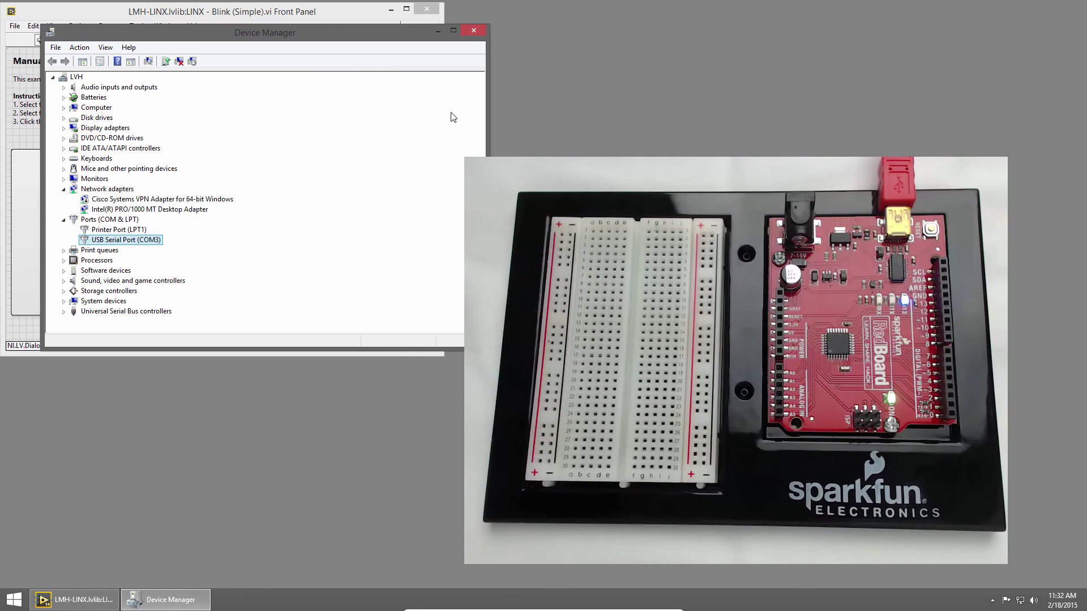
Back in LabVIEW, rerun the Blink VI until Loop Rate reads 123 Hz, then stop it.
left_click(475, 31)
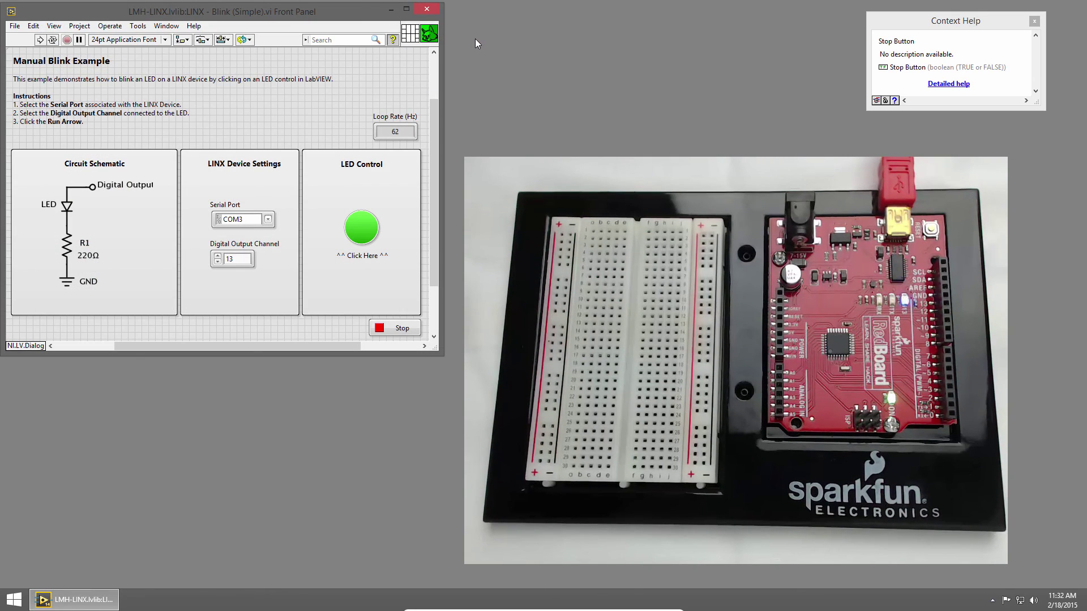
double_click(398, 131)
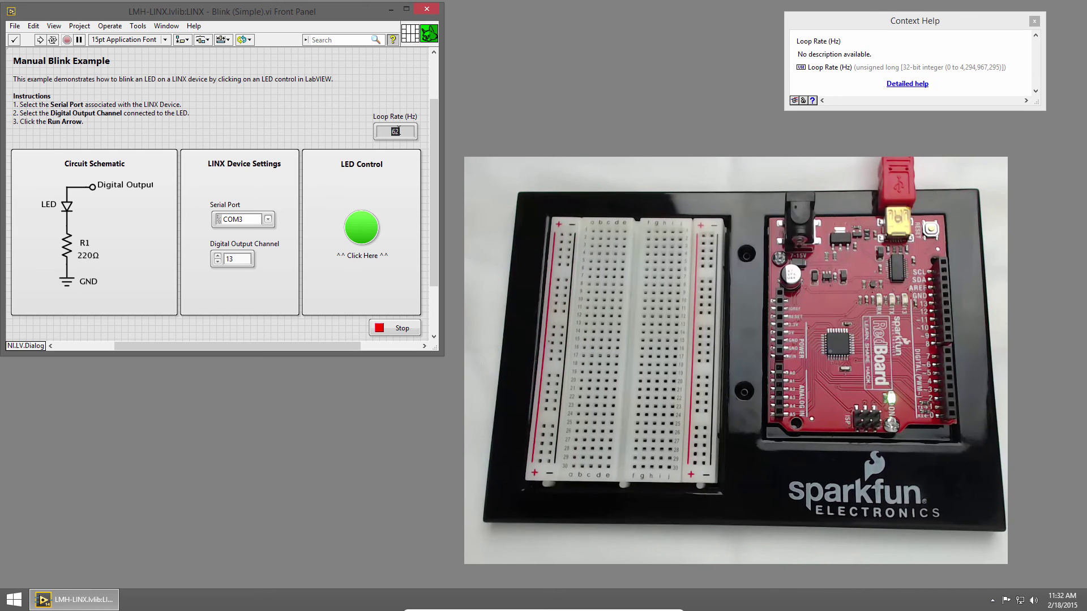
left_click(319, 128)
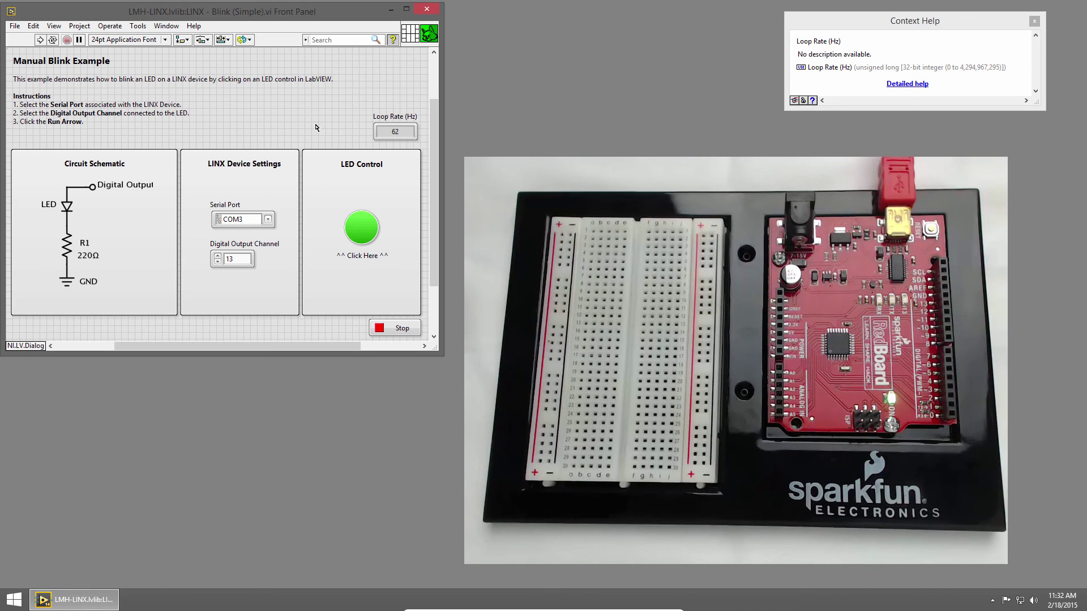
left_click(40, 40)
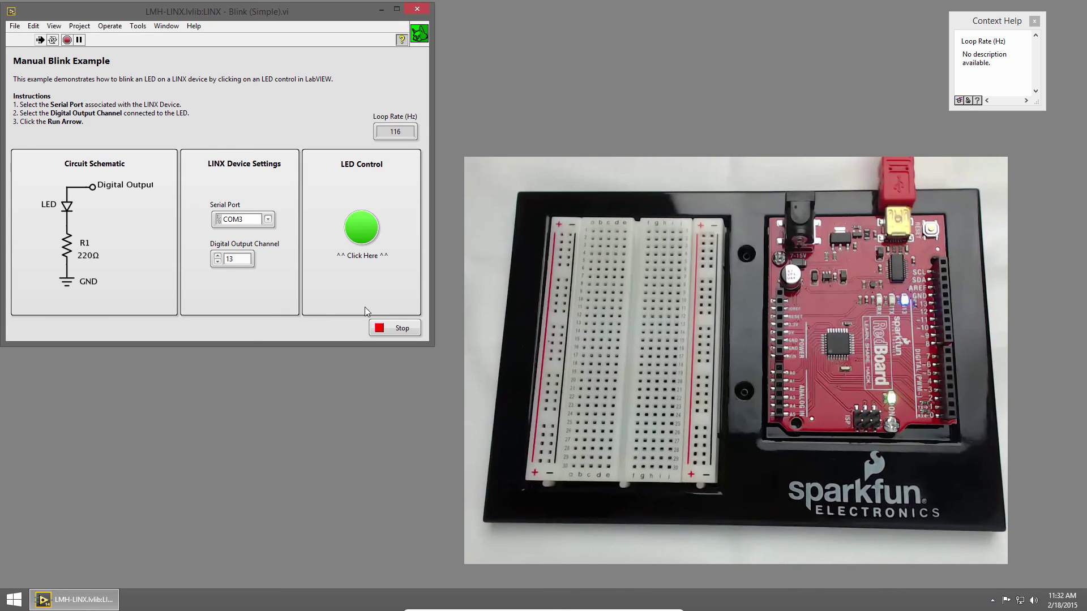
left_click(392, 328)
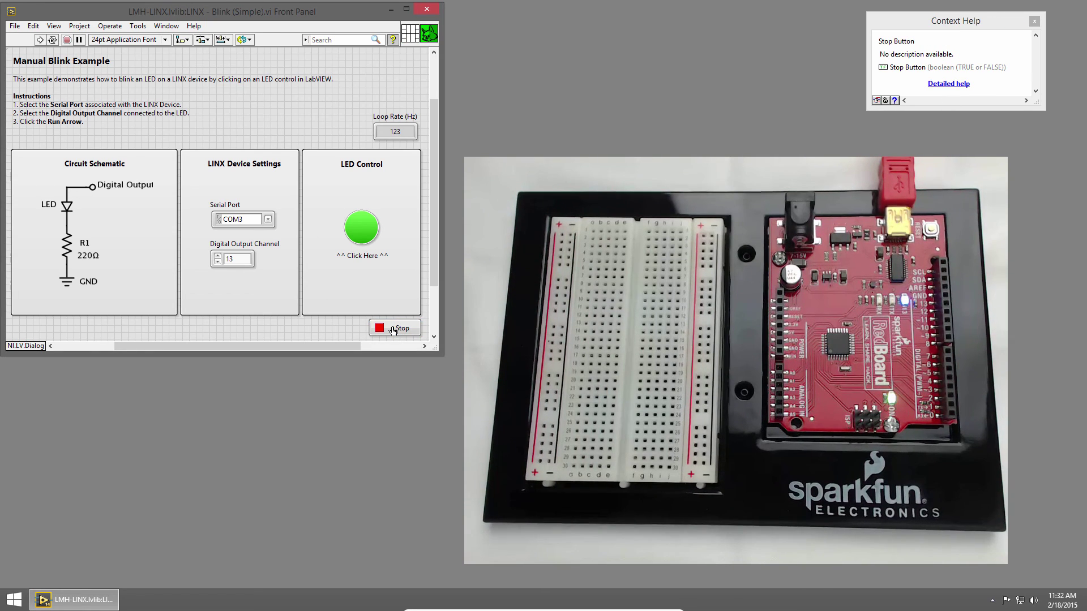